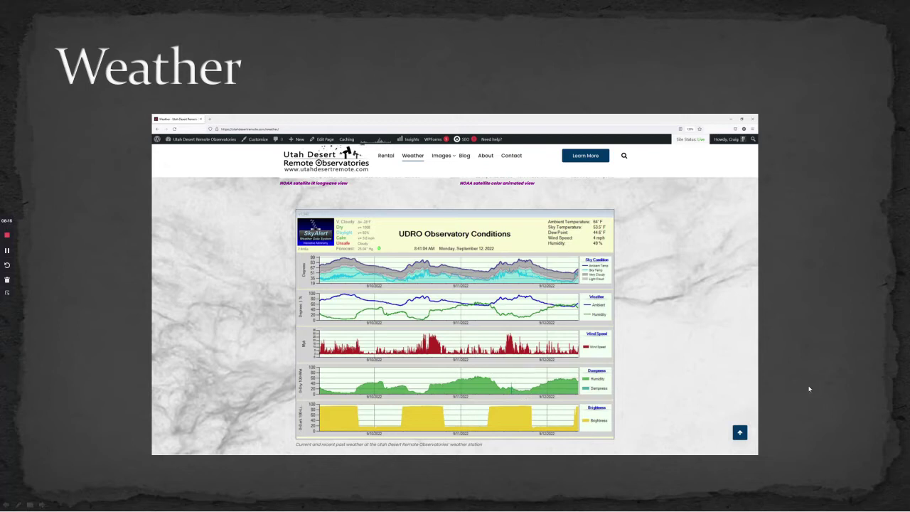
Advance the presentation to the "Next Step - PixInsight" slide and switch to PixInsight.
key("Right")
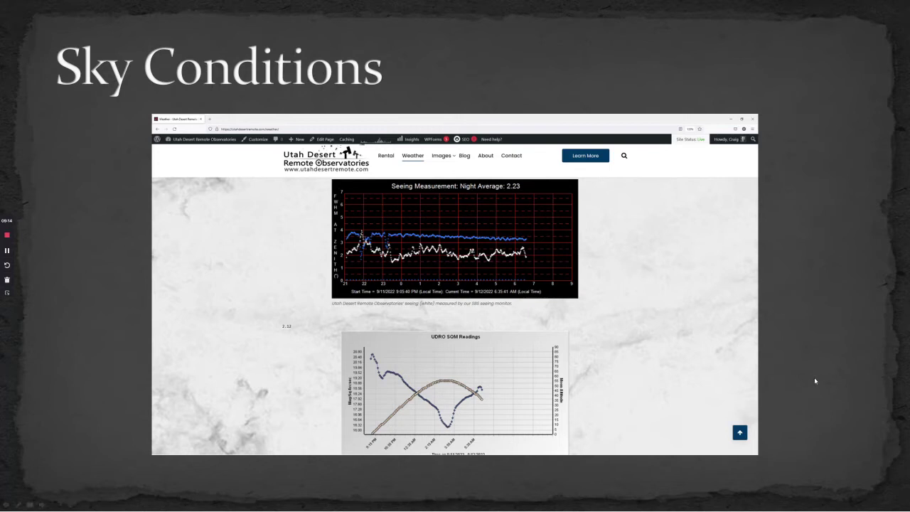
key("Right")
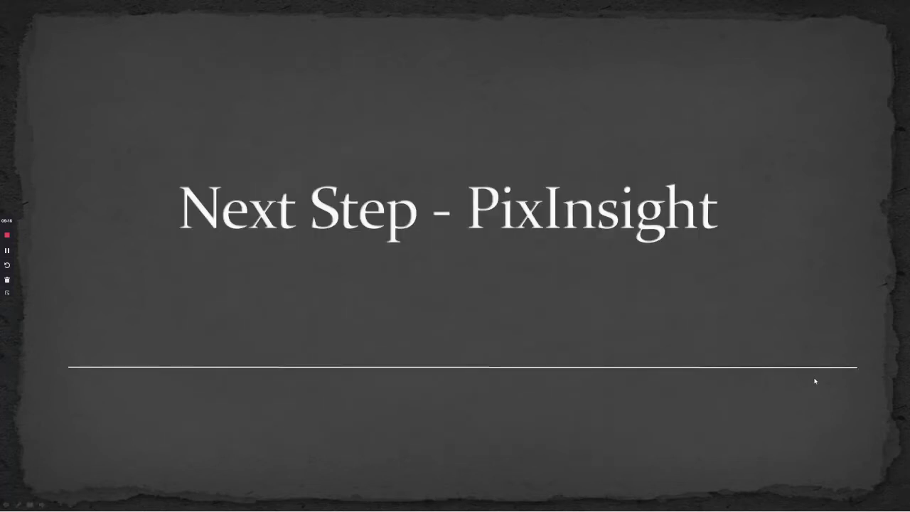
mouse_move(590, 506)
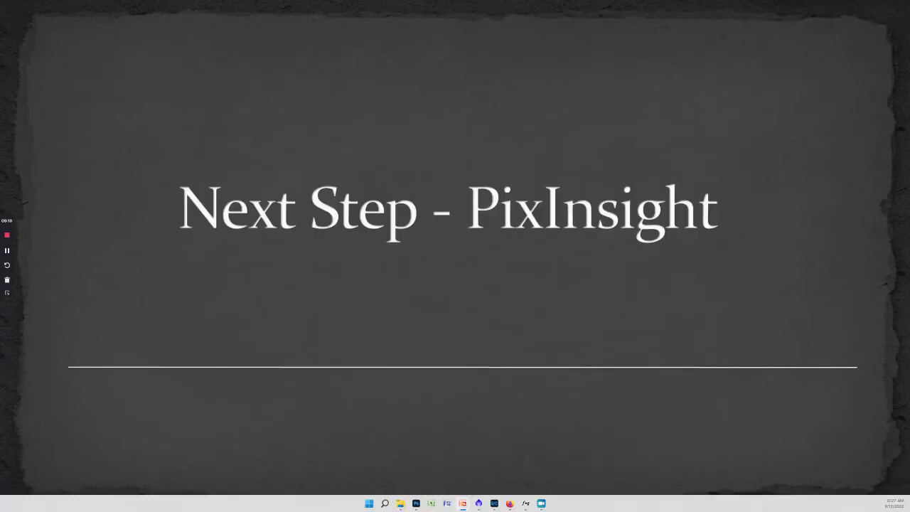
left_click(480, 504)
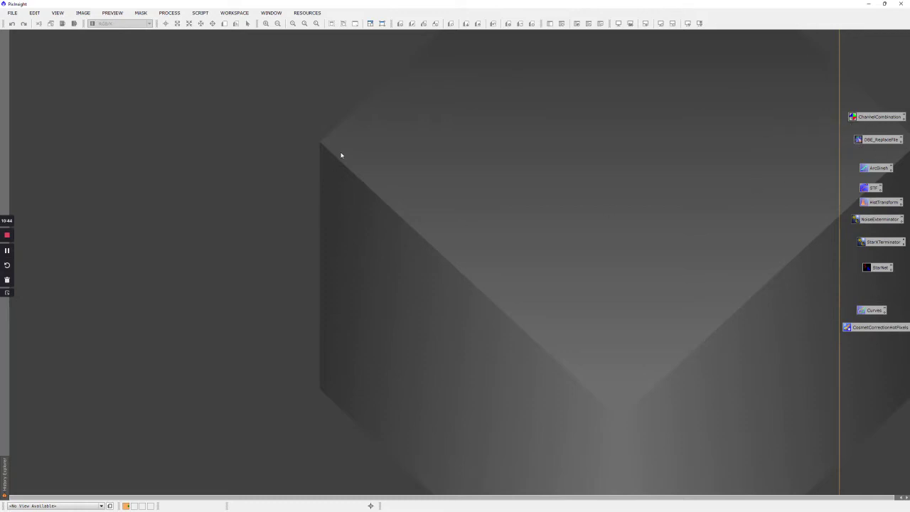
Open the ChannelMatch process from the Geometry category.
left_click(171, 13)
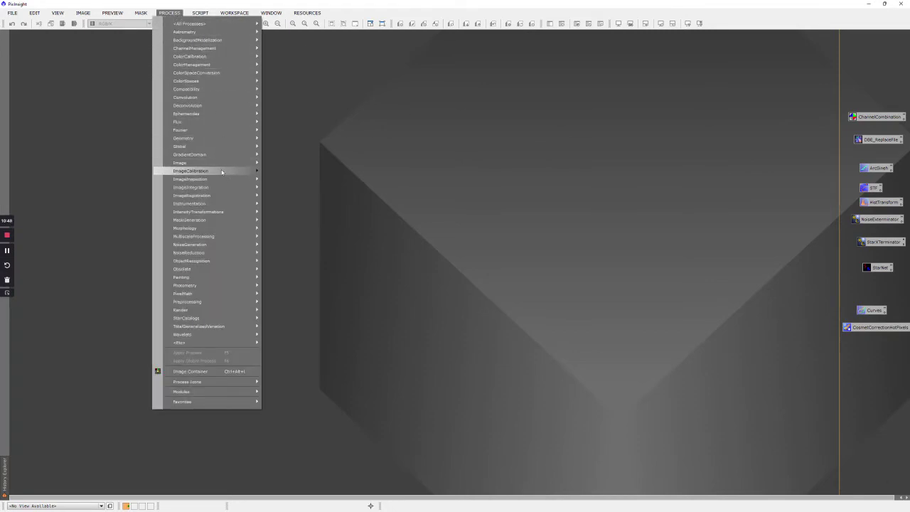
mouse_move(222, 172)
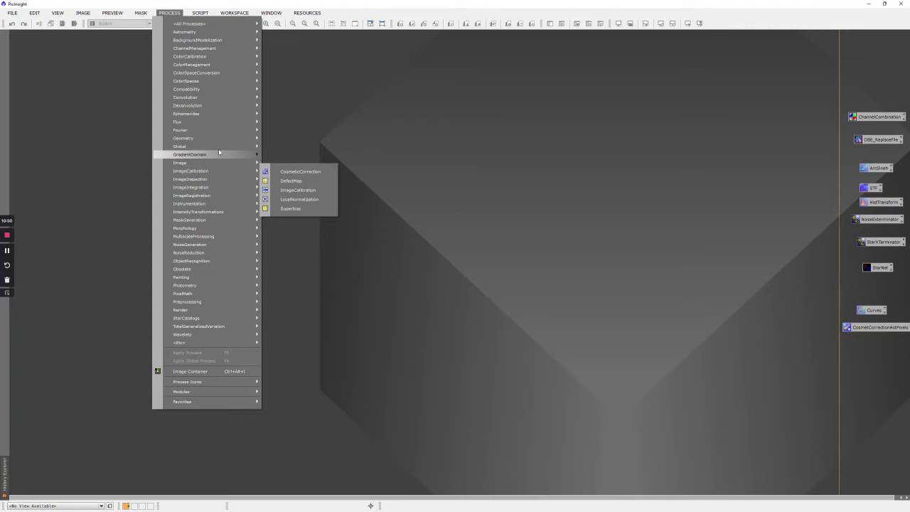
mouse_move(221, 137)
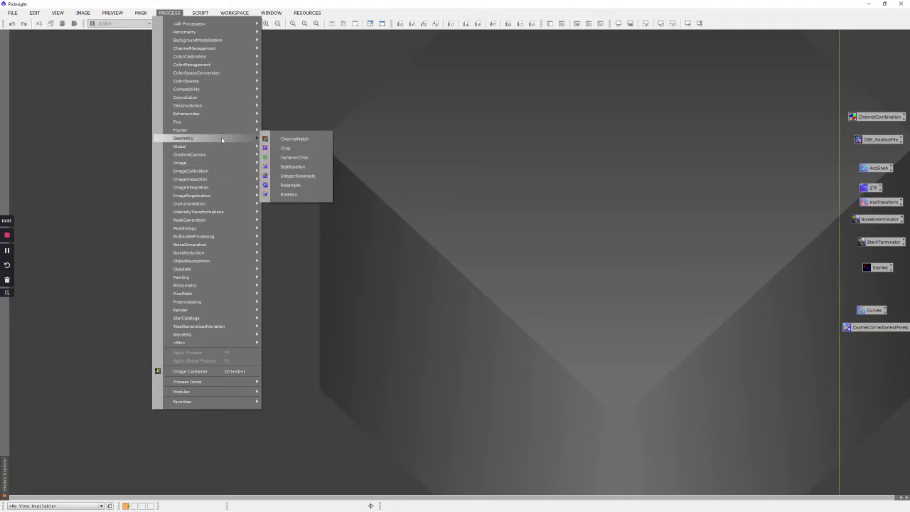
left_click(309, 140)
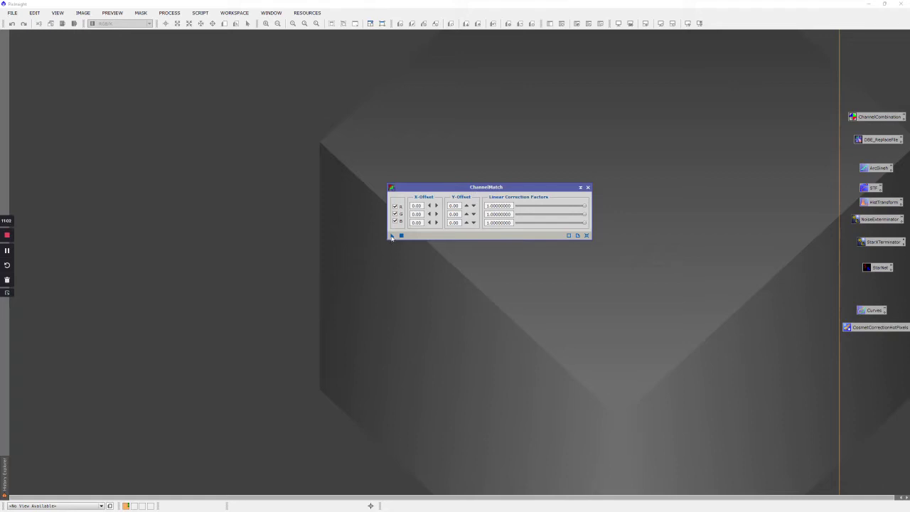
Create a process icon from ChannelMatch on the workspace and rename it TestProcess.
left_click_drag(392, 237, 486, 299)
left_click(516, 298)
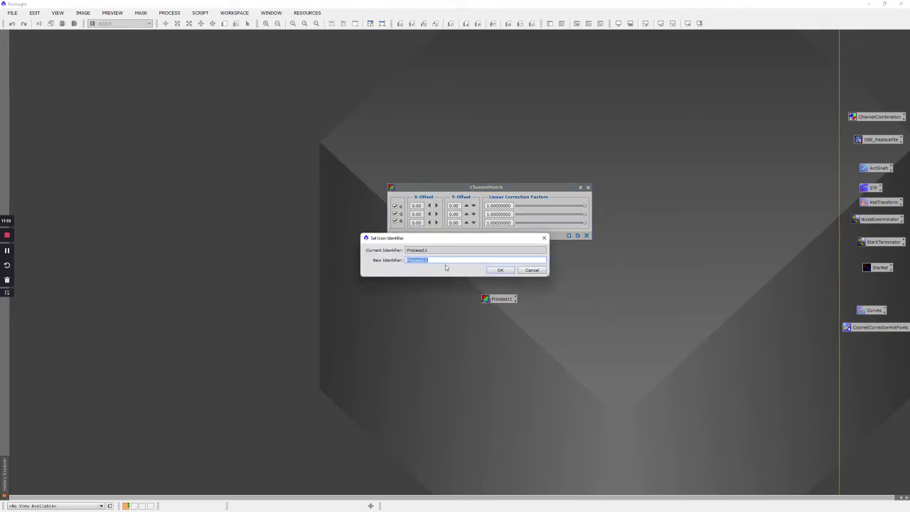
type("Test")
key("Return")
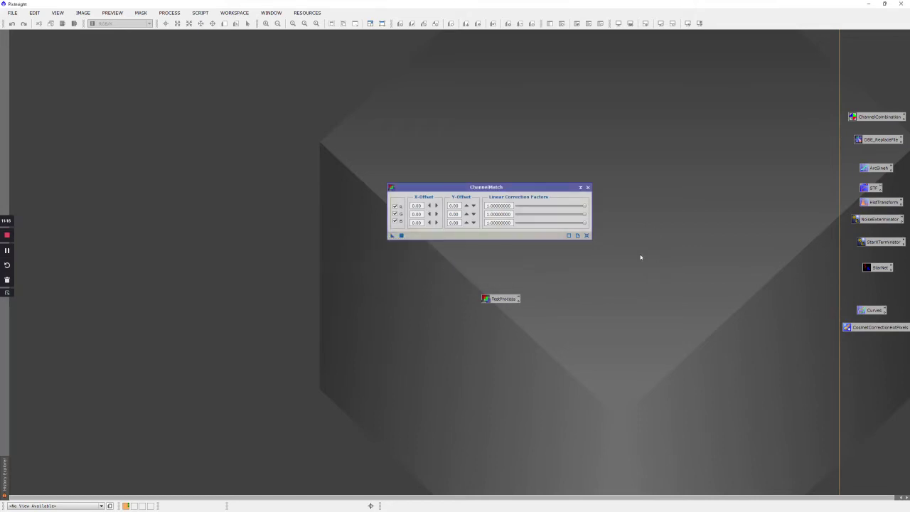
Place the TestProcess icon below CosmetCorrectionHotPixels and check that it reopens ChannelMatch, closing the process window each time.
left_click_drag(498, 299, 864, 348)
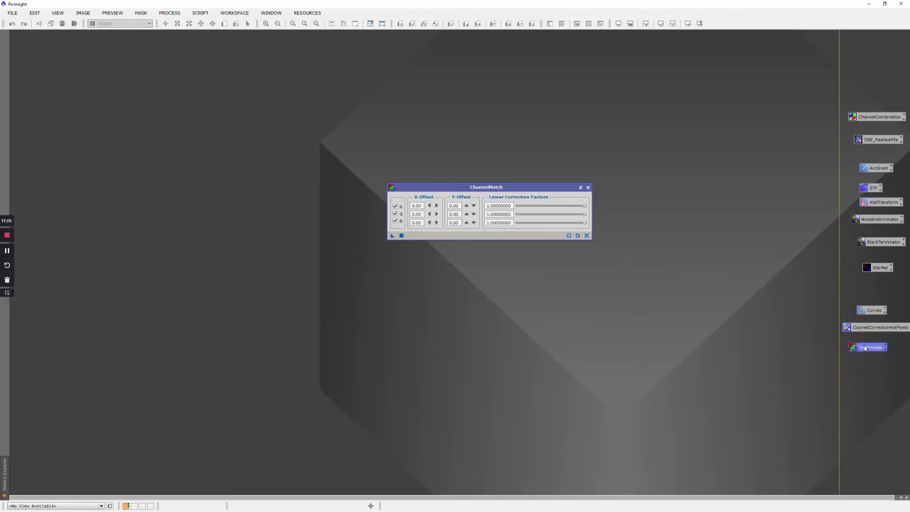
left_click(587, 188)
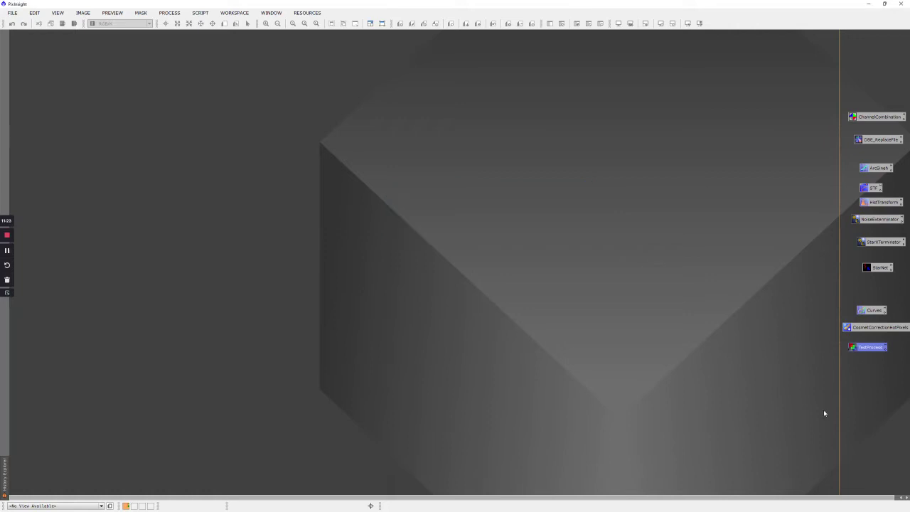
double_click(871, 348)
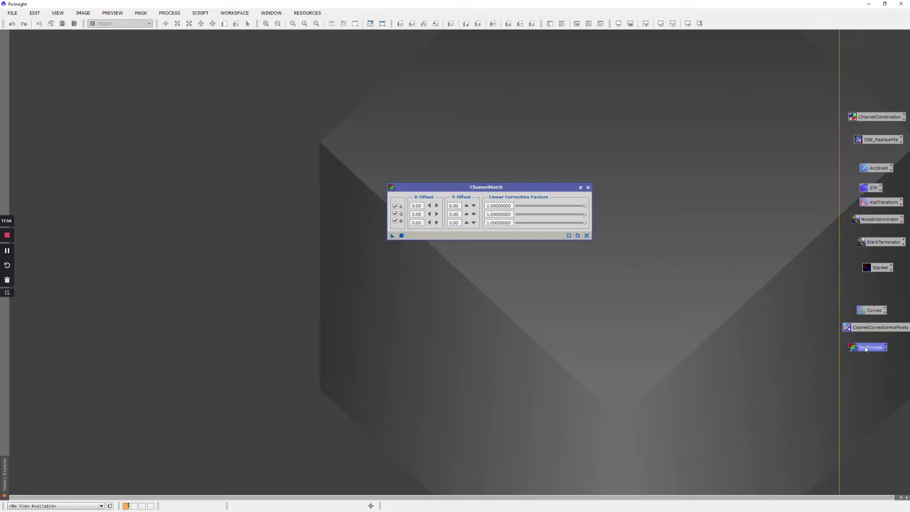
left_click(587, 187)
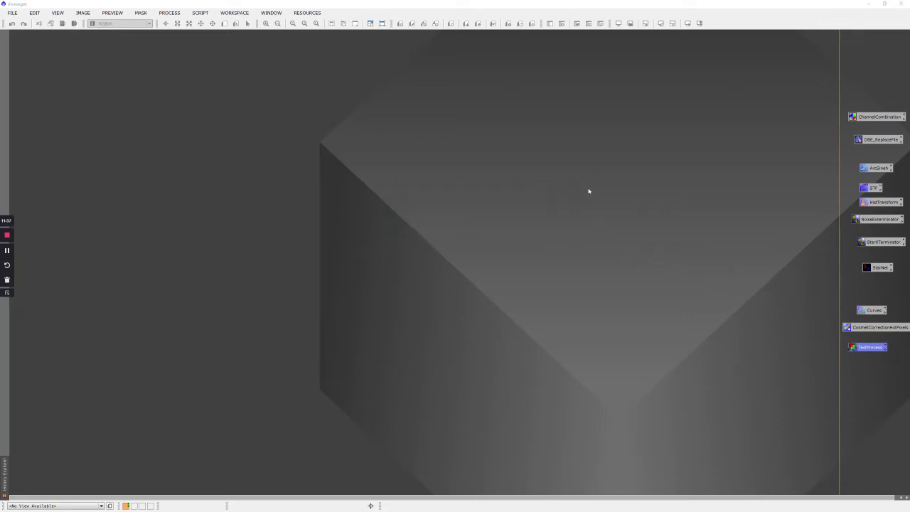
View the saved projects available for loading without loading one.
left_click(14, 14)
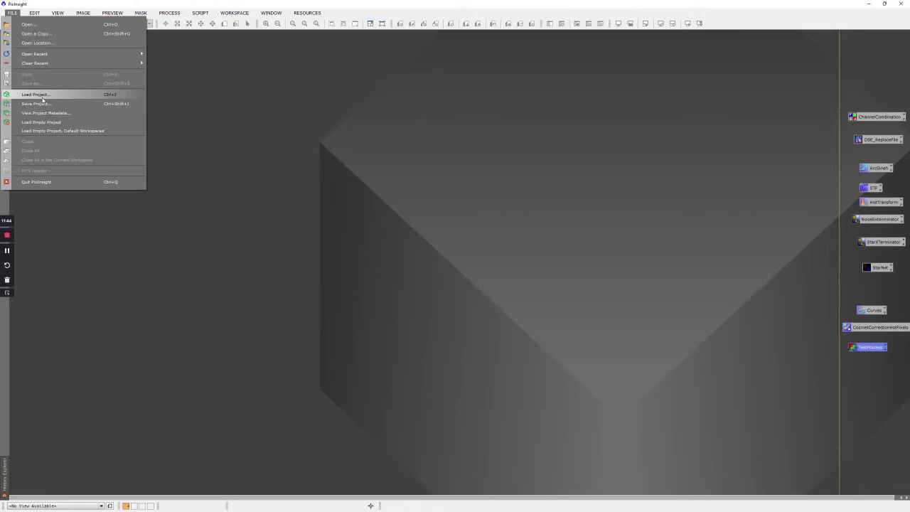
left_click(42, 97)
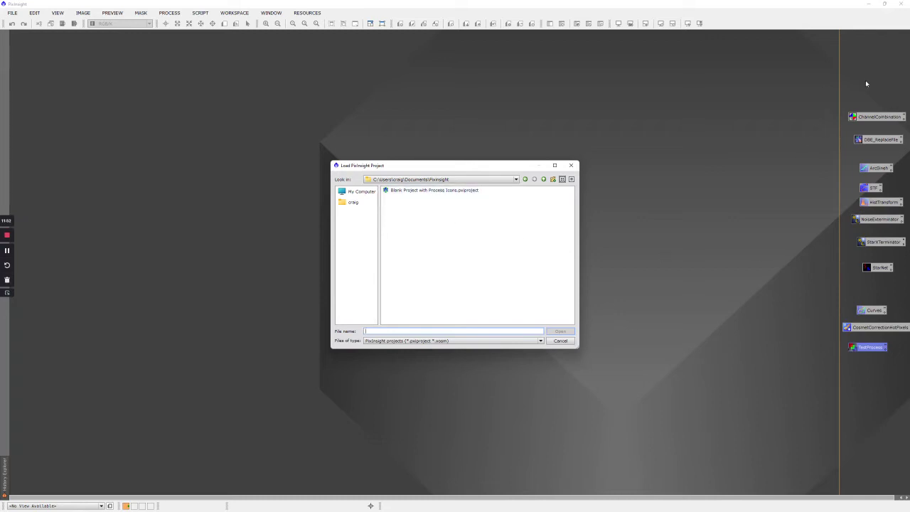
left_click(557, 341)
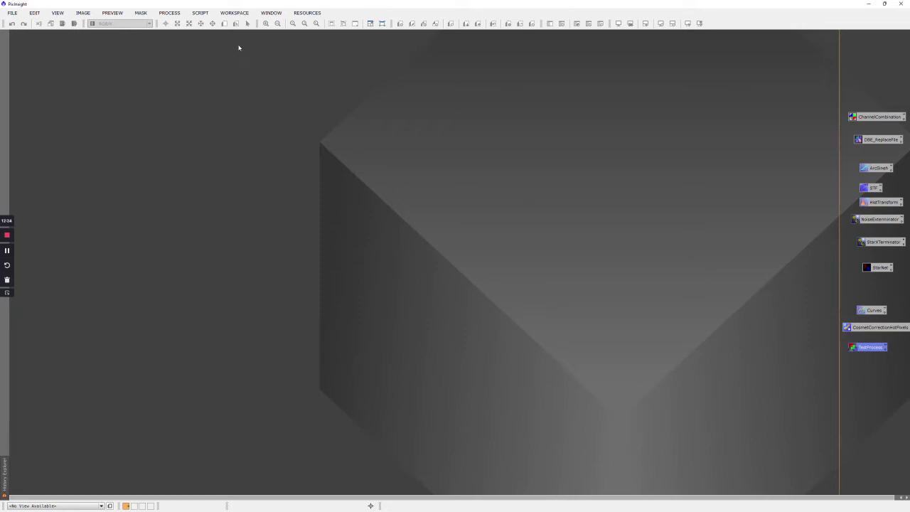
Open the Blink process from the ImageInspection category and leave its window expanded.
left_click(174, 15)
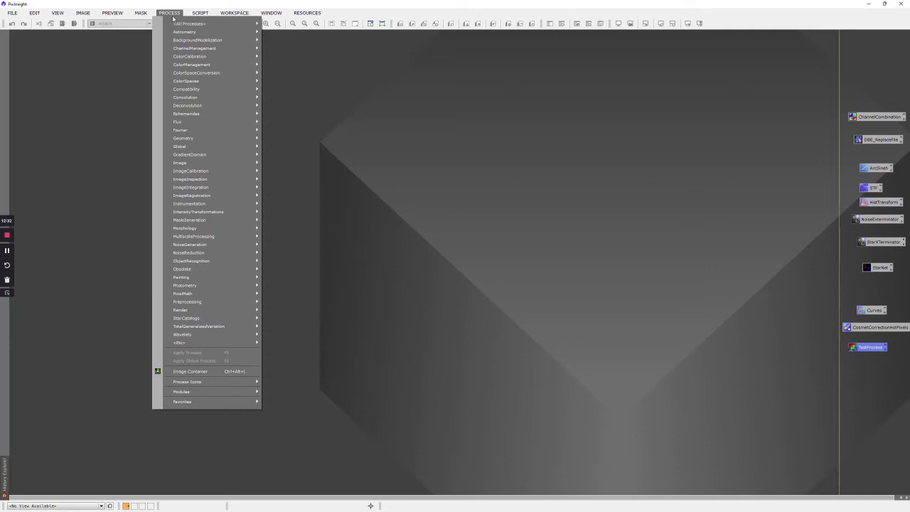
mouse_move(196, 88)
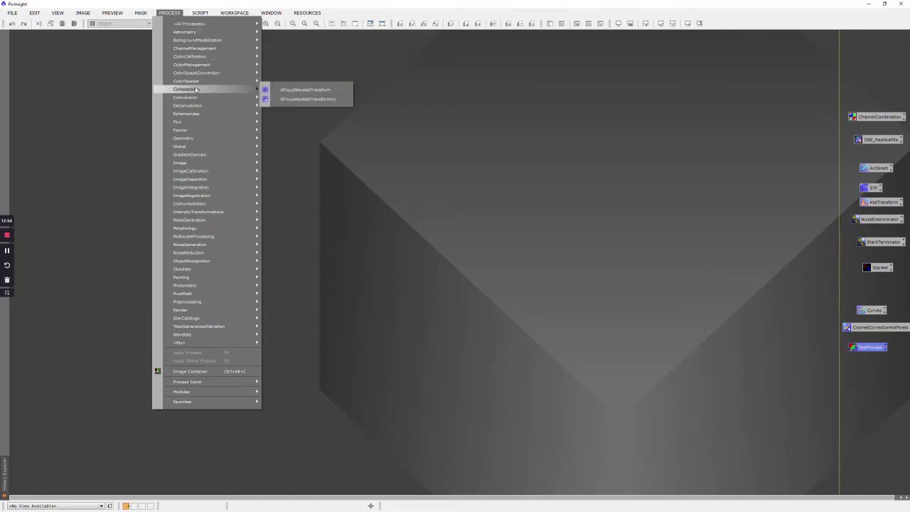
mouse_move(201, 179)
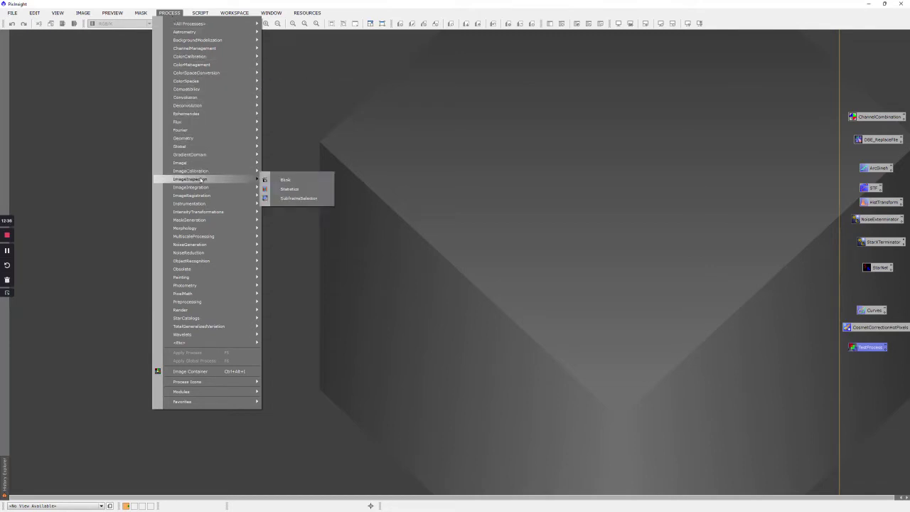
left_click(297, 182)
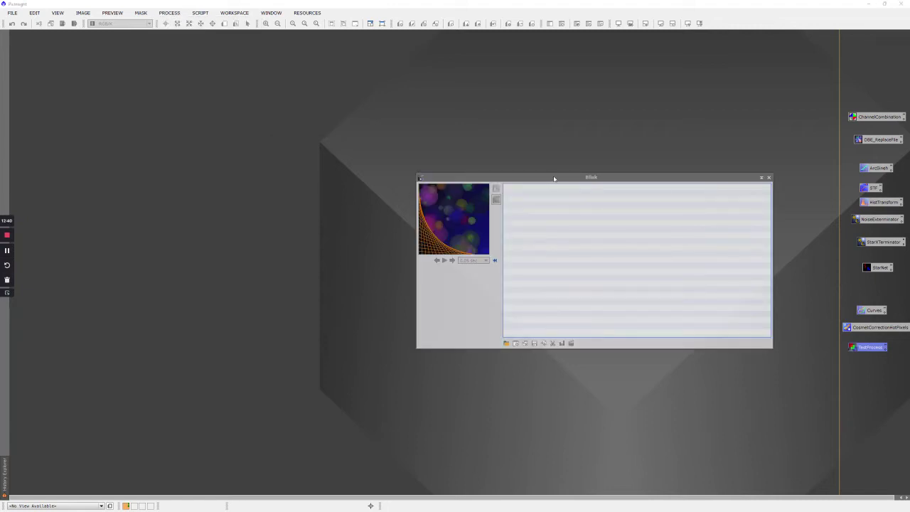
left_click_drag(554, 178, 633, 224)
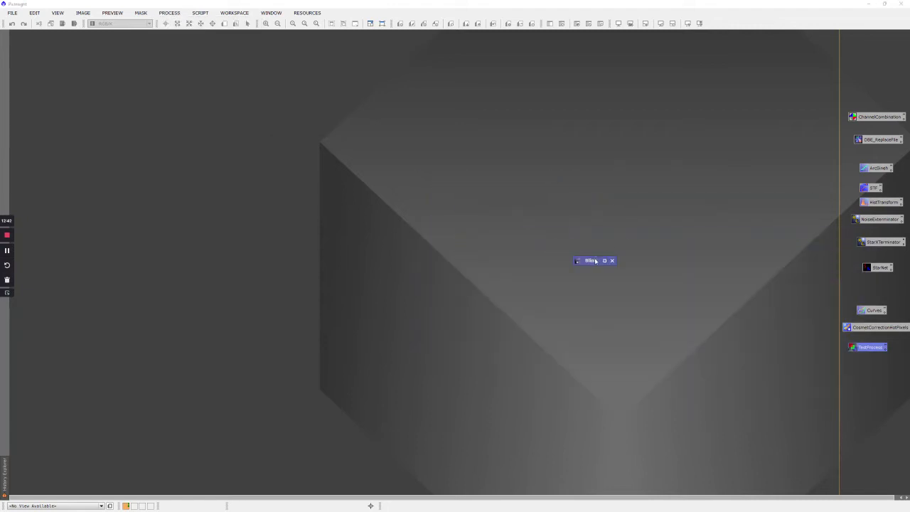
double_click(596, 260)
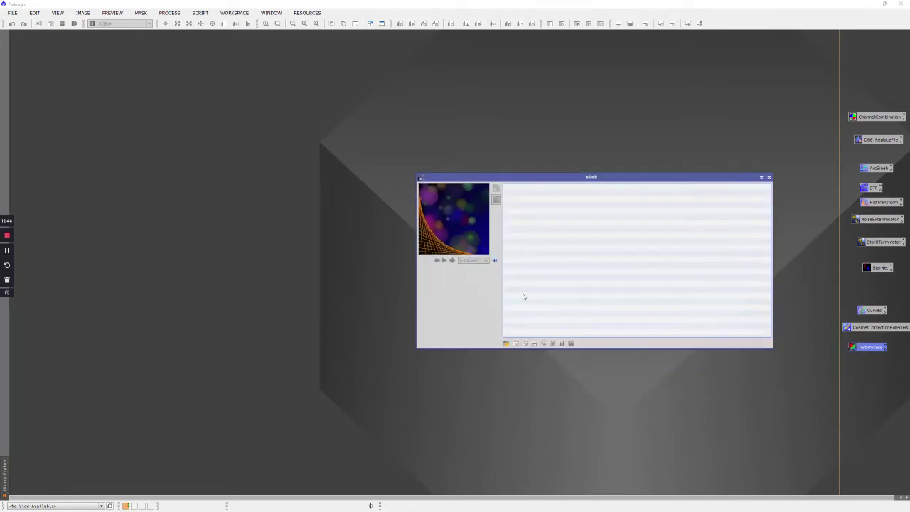
Load all the image files in the Wizard NGC7380 subfolder 2022-09-11 into Blink.
left_click(506, 343)
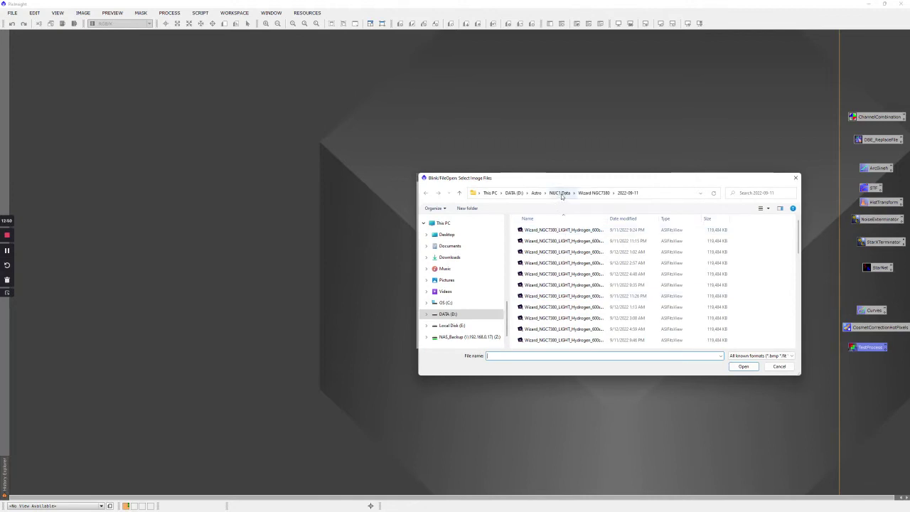
left_click(596, 193)
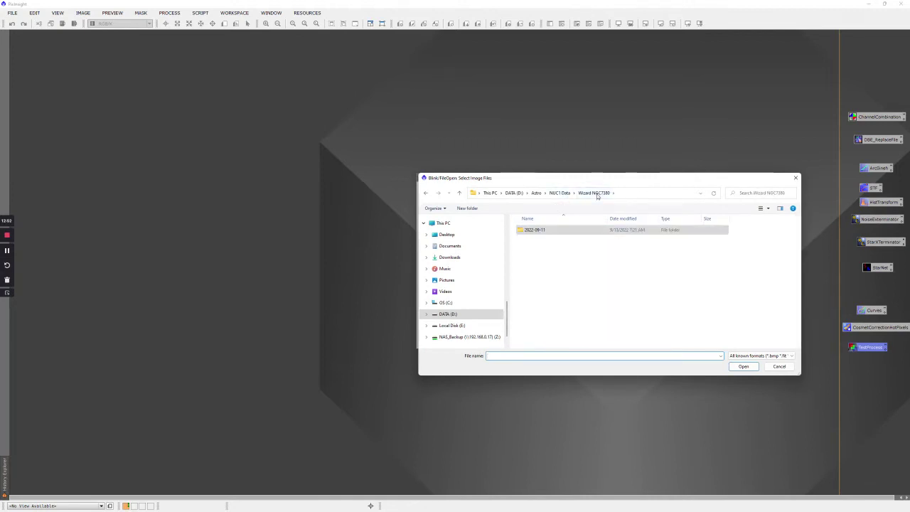
double_click(551, 232)
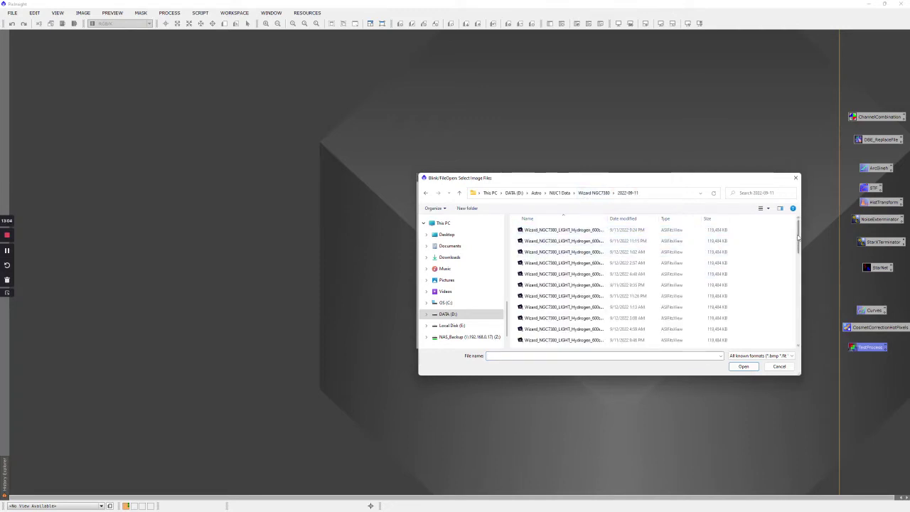
left_click_drag(798, 237, 800, 270)
left_click(569, 261)
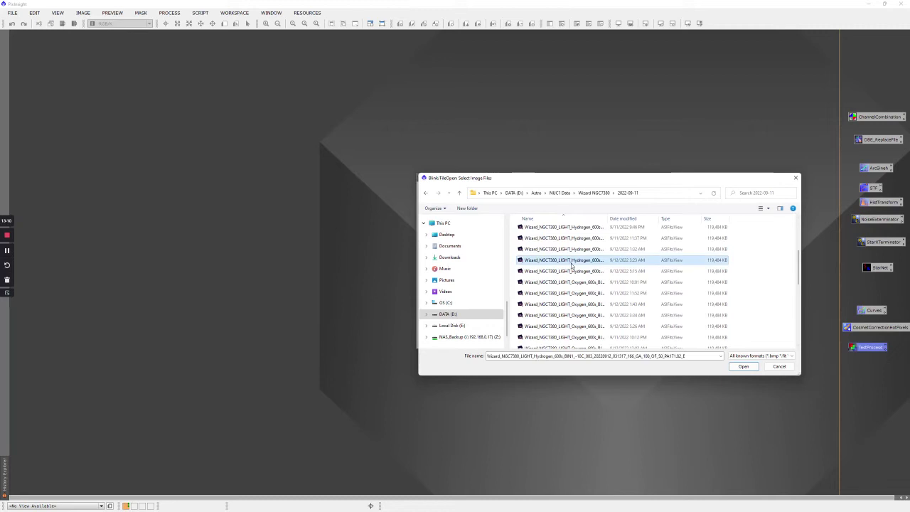
key("ctrl+a")
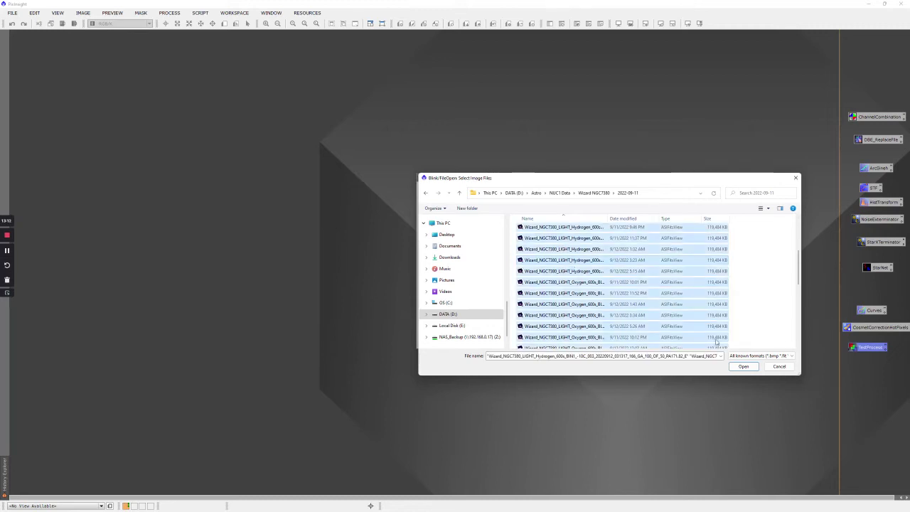
left_click(744, 366)
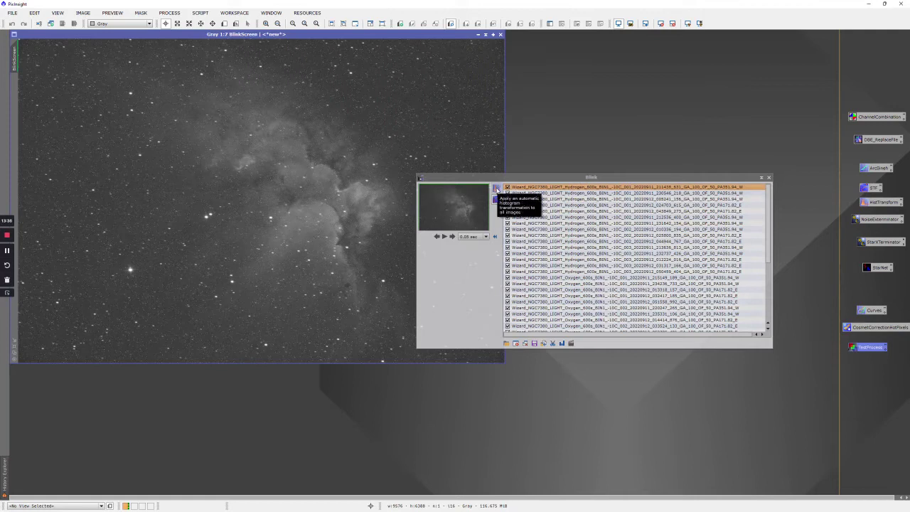
Apply an automatic histogram transformation to all Blink images and inspect the first Hydrogen frame closely at 1:2.
left_click(496, 188)
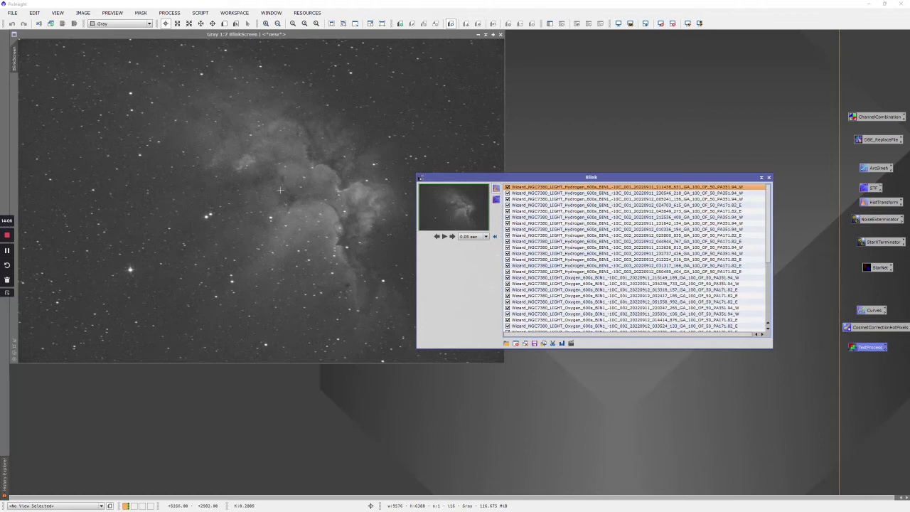
scroll(280, 190, "up", 4)
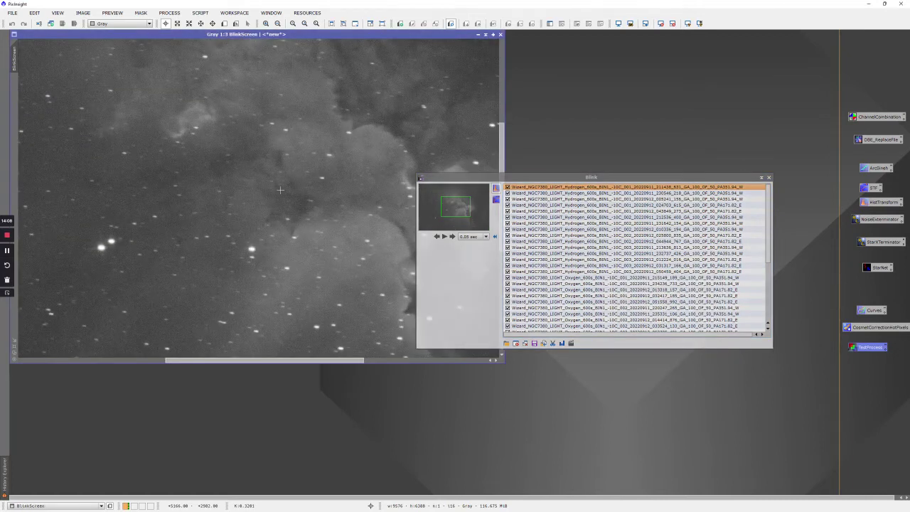
scroll(272, 213, "up", 1)
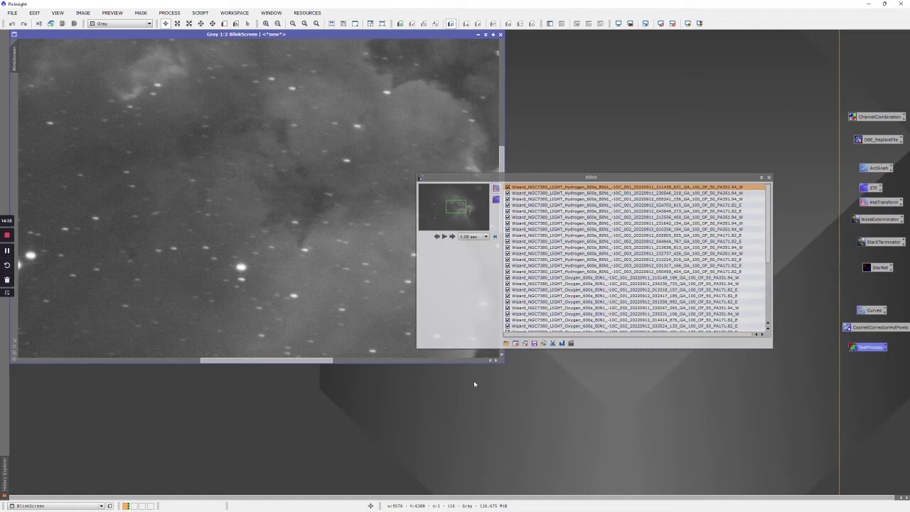
Start moving the first Hydrogen frame to another location and browse to Astro > NUC1 Data > Wizard NGC7380 on drive D.
left_click(544, 344)
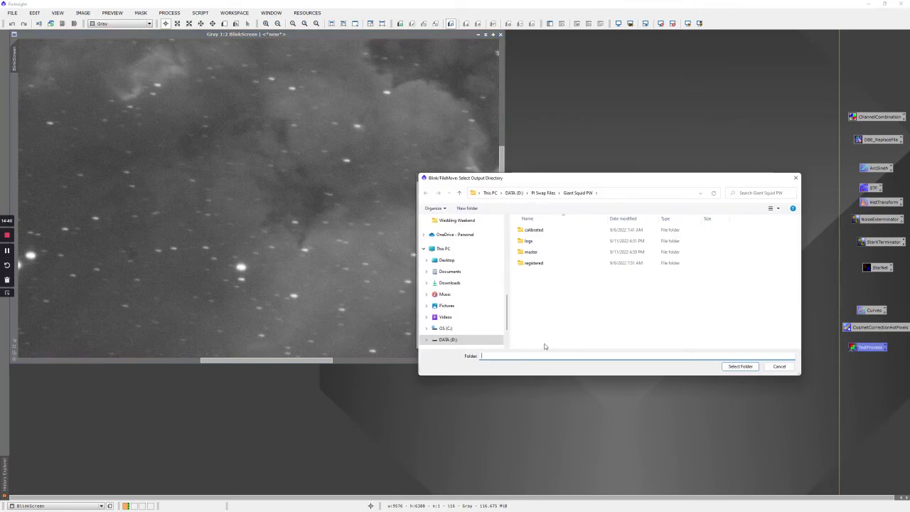
left_click(513, 192)
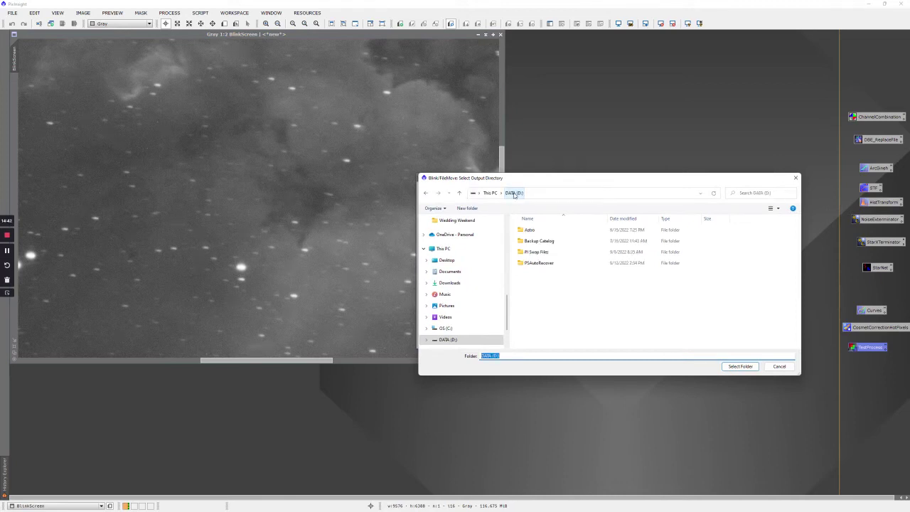
double_click(549, 231)
double_click(544, 240)
double_click(539, 230)
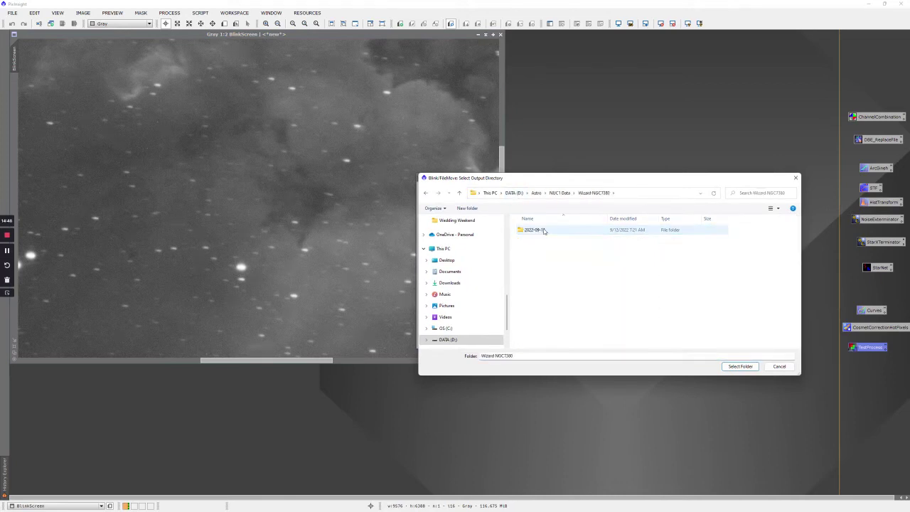
Create a folder named Rejects inside Wizard NGC7380 and move the selected first Hydrogen frame into it.
right_click(579, 271)
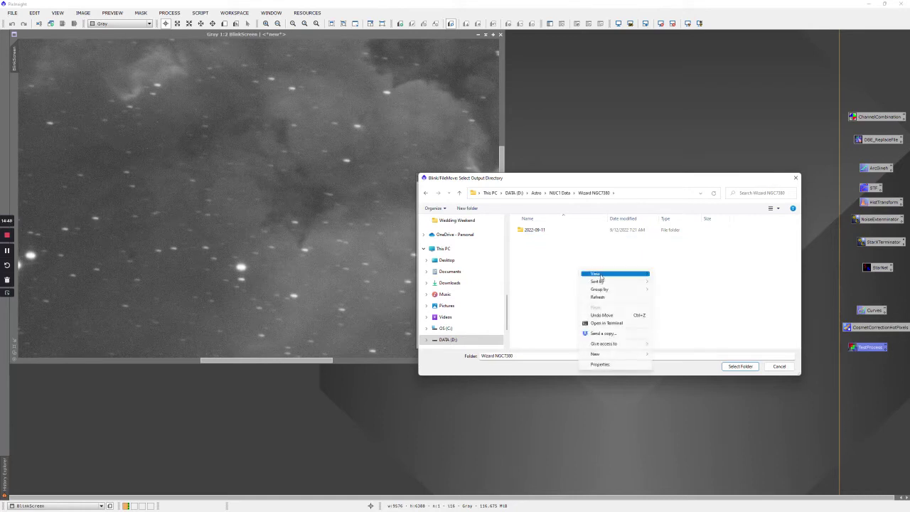
mouse_move(611, 355)
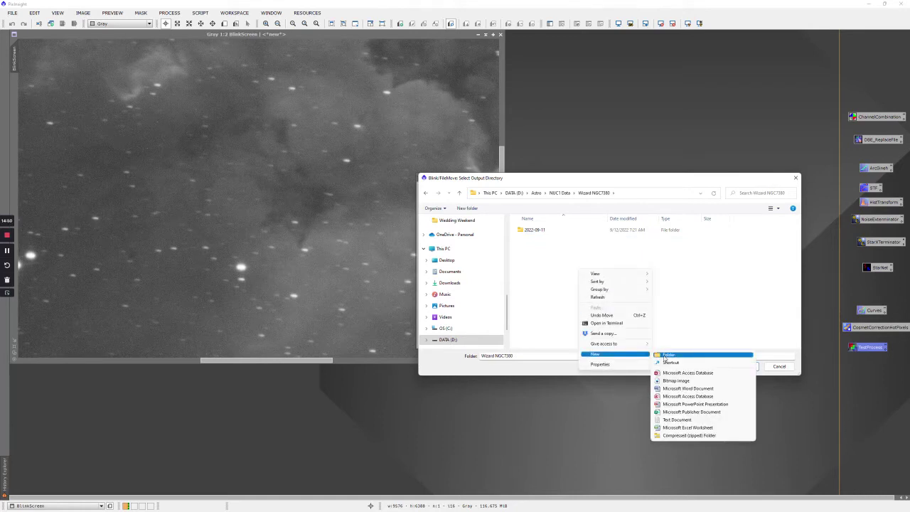
left_click(663, 353)
type("Rejects")
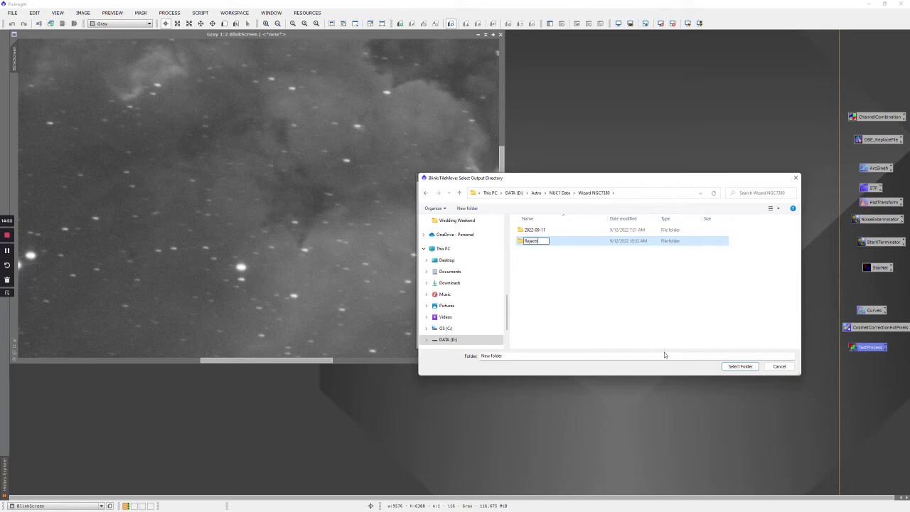
key("Return")
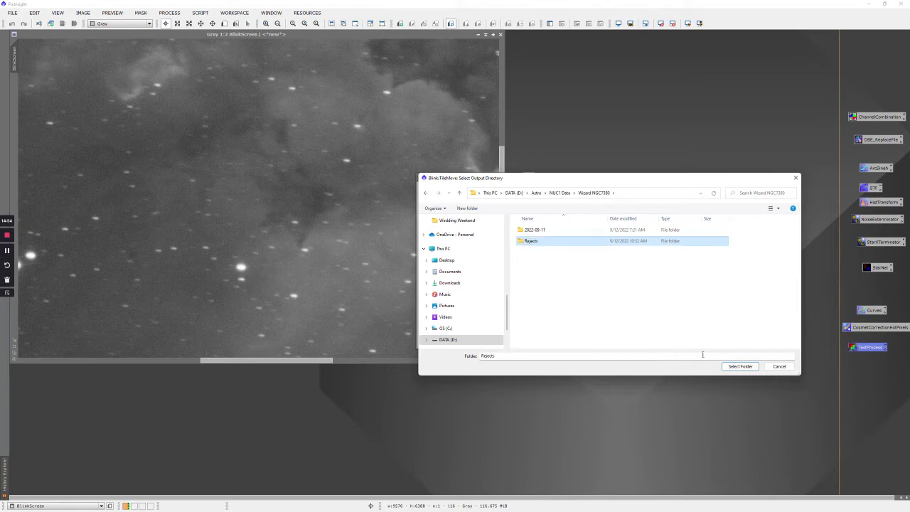
left_click_drag(671, 180, 519, 127)
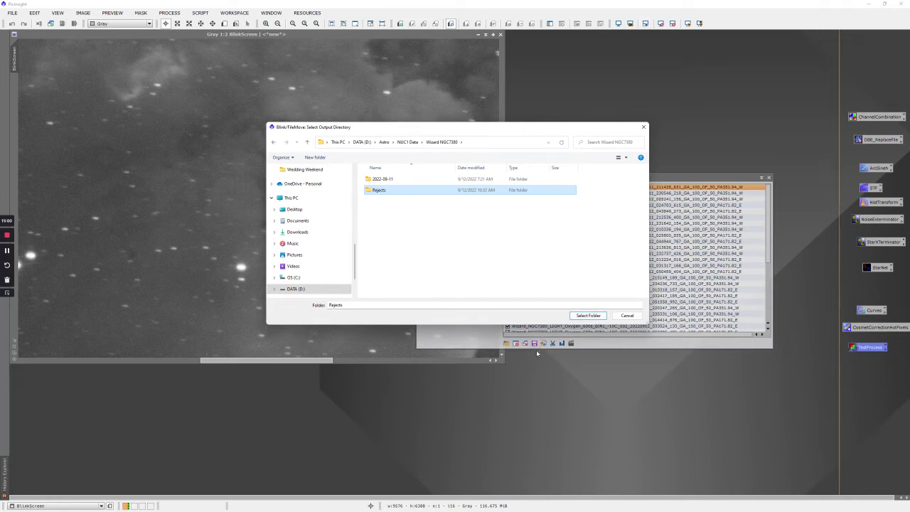
left_click(584, 316)
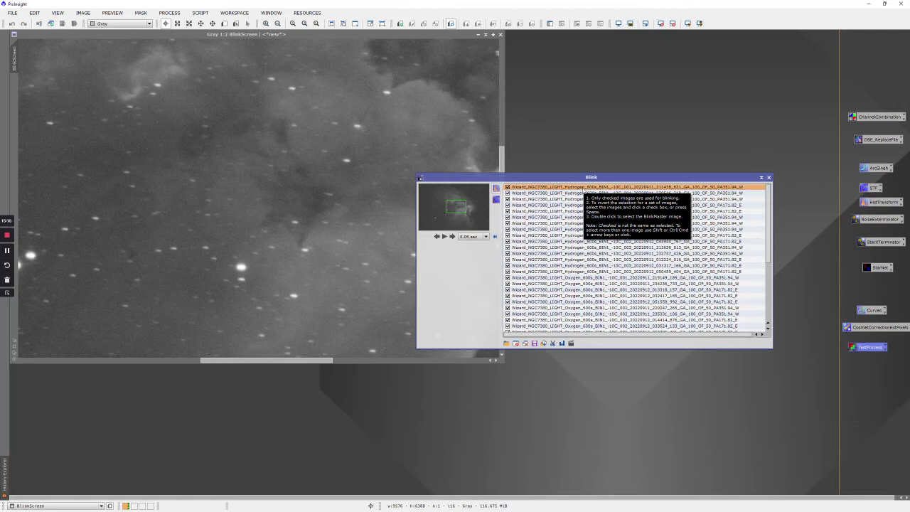
Check the second and third Hydrogen frames in Blink and move the third one to the Rejects folder.
left_click(583, 194)
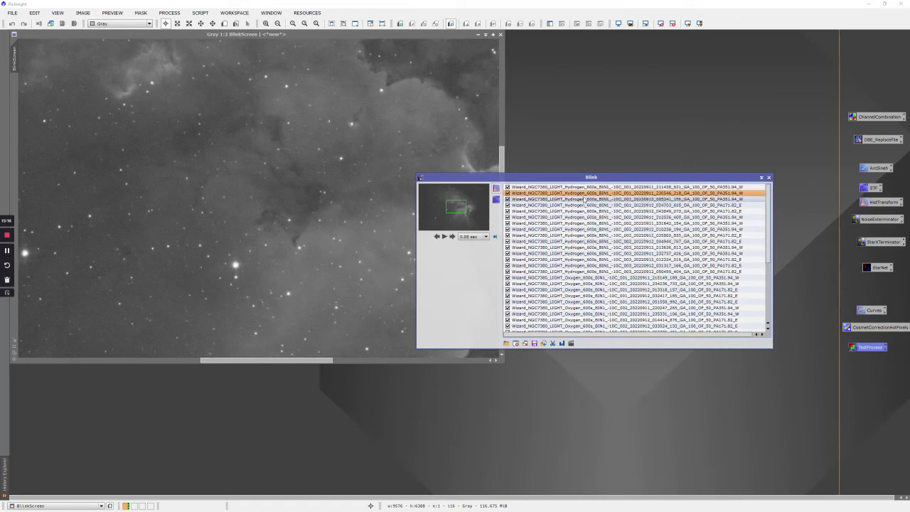
left_click(585, 200)
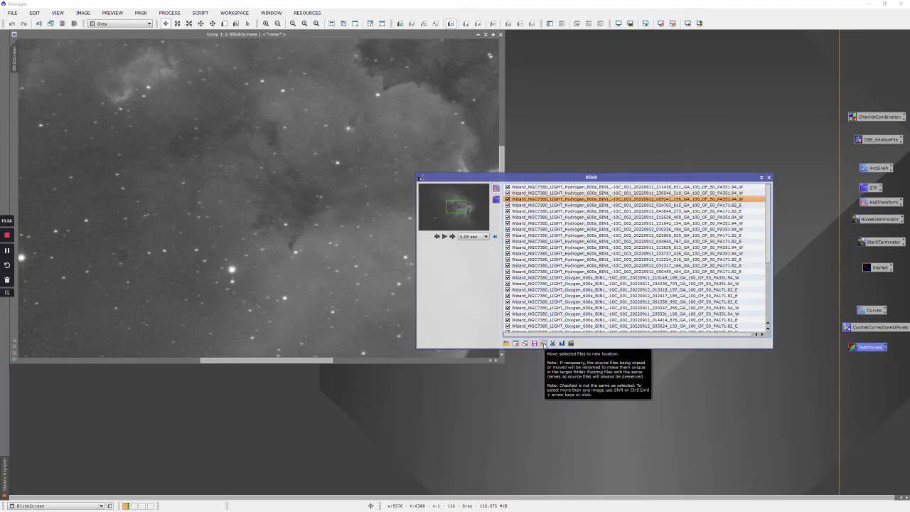
left_click(543, 343)
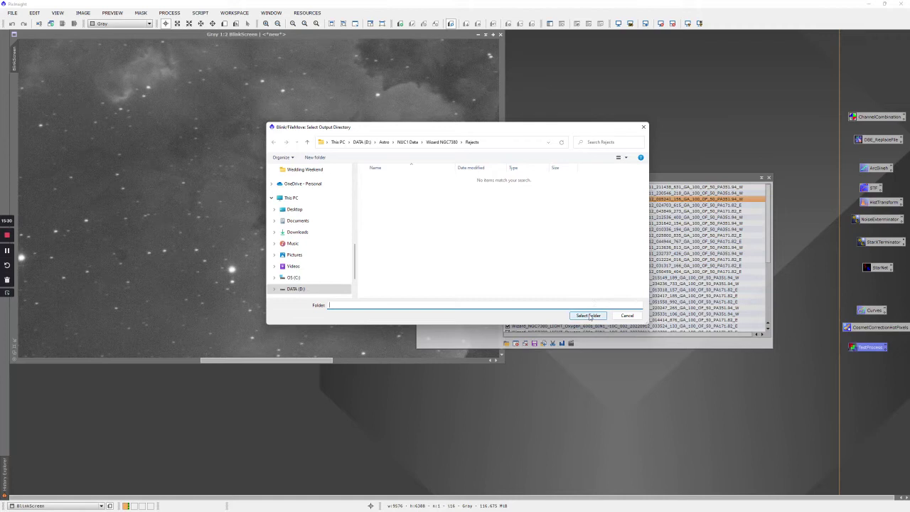
left_click(590, 317)
Check the fourth to sixth Hydrogen frames and move the sixth one to the Rejects folder.
left_click(580, 205)
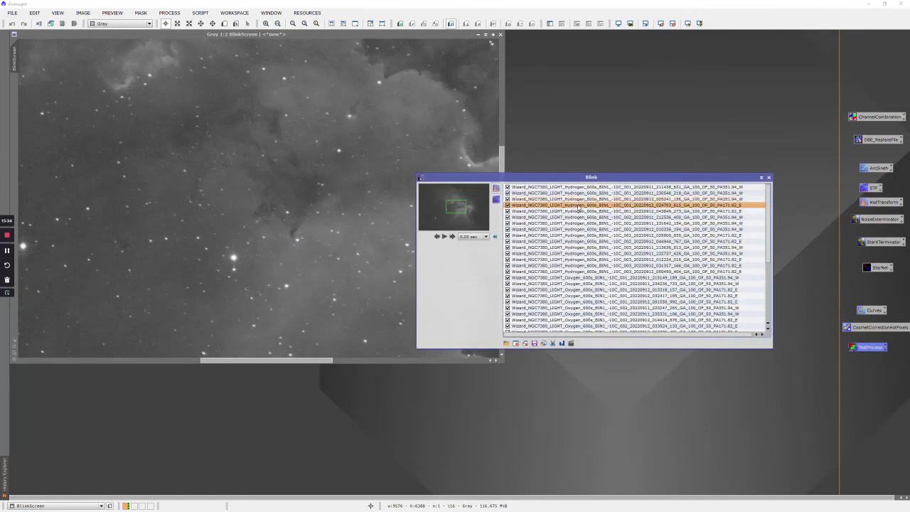
left_click(579, 211)
left_click(578, 217)
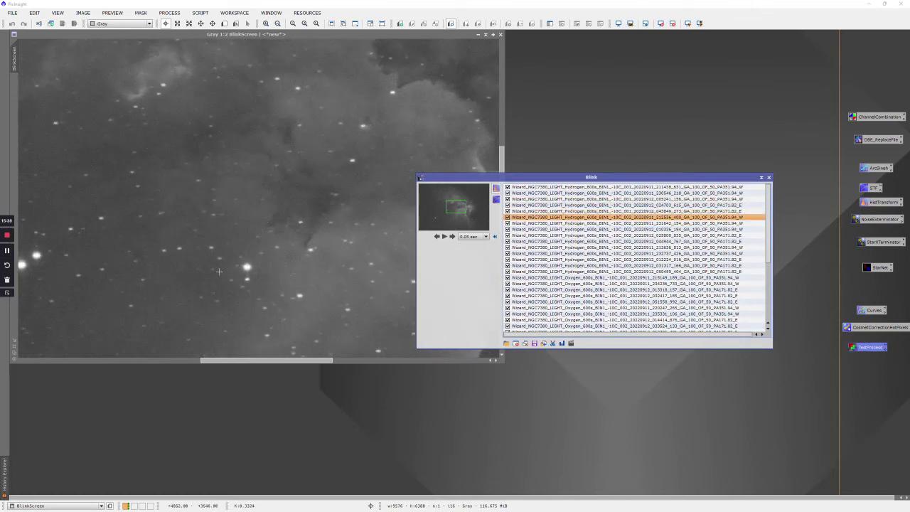
left_click(544, 346)
left_click(600, 320)
Check the seventh and eighth Hydrogen frames and move the eighth one to the Rejects folder.
left_click(589, 224)
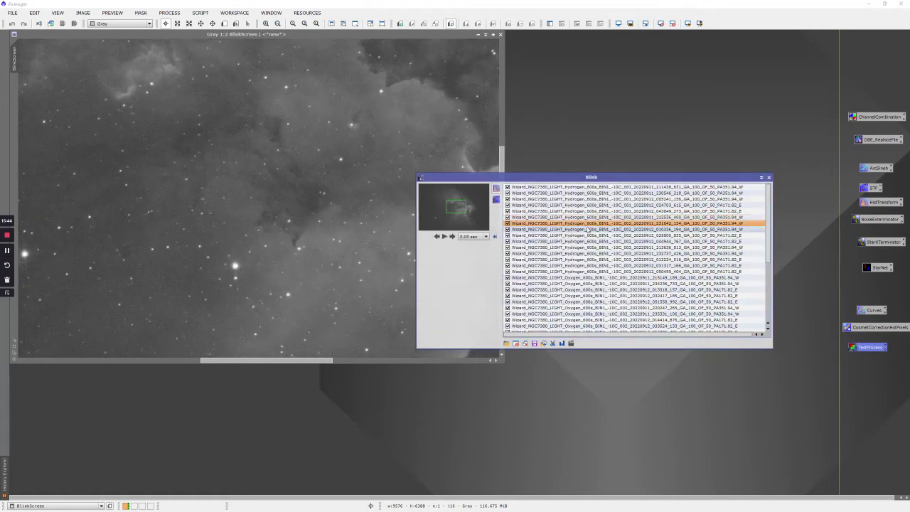
left_click(588, 229)
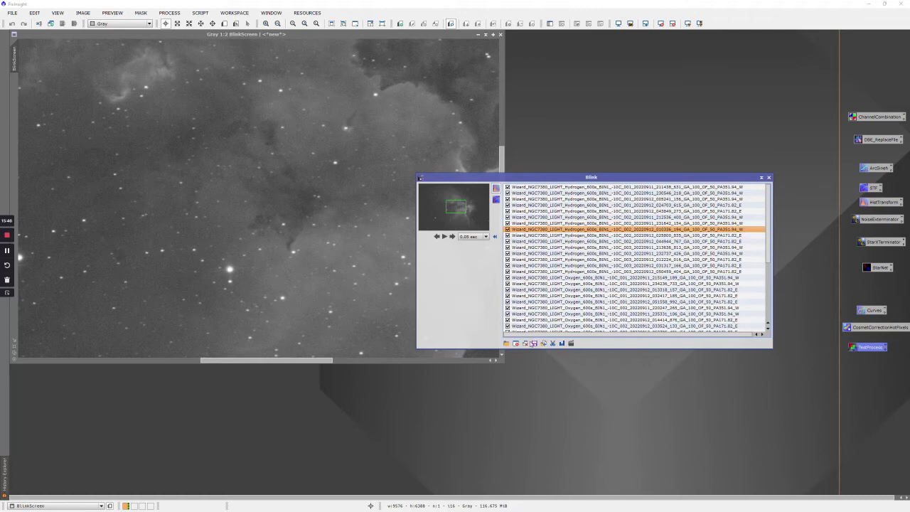
left_click(544, 343)
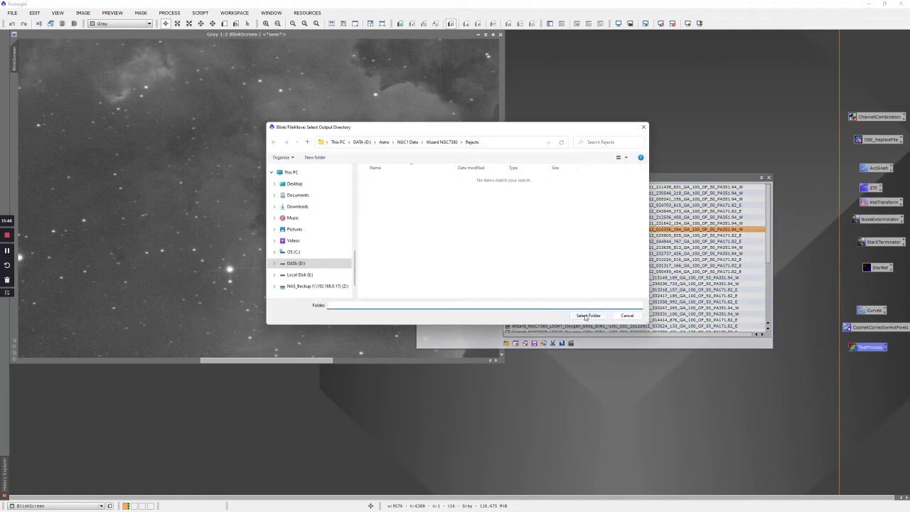
left_click(590, 314)
Look through the ninth to eleventh Hydrogen frames and examine the eleventh frame's stars at 1:1 and 1:3.
key("Down")
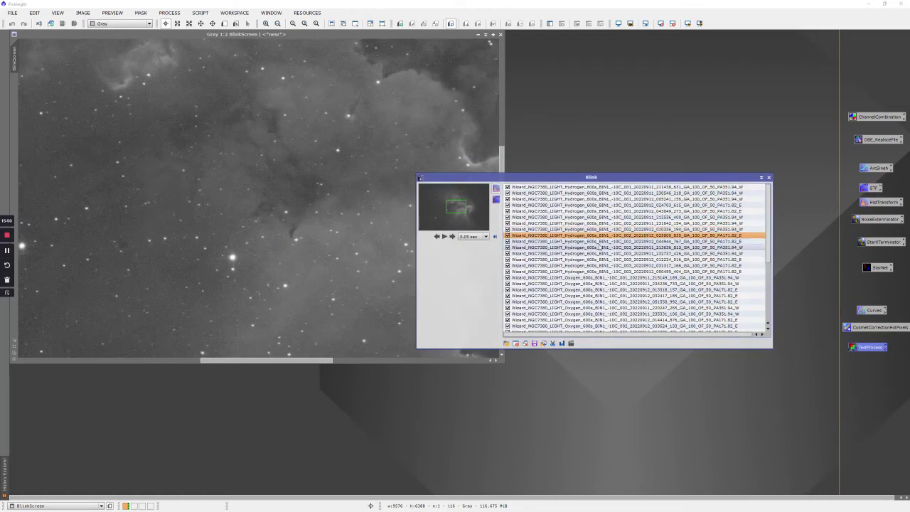
key("Down")
key("Down")
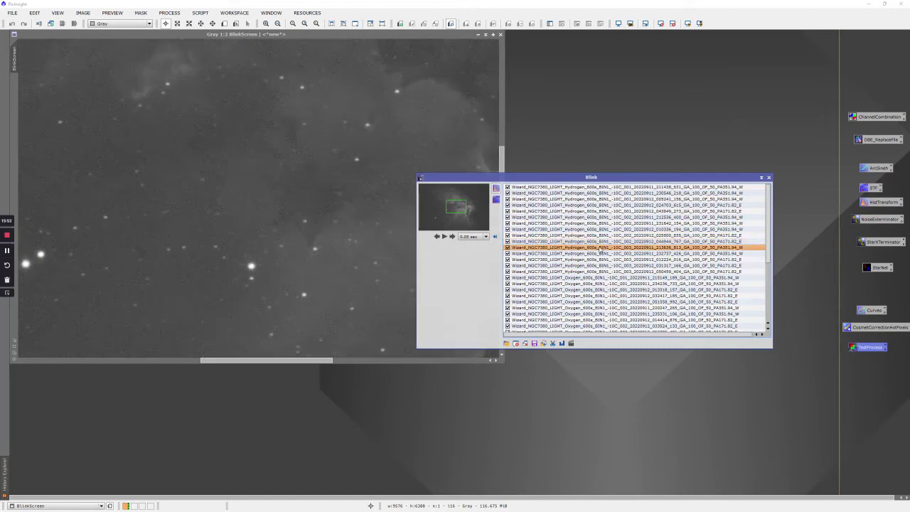
left_click(256, 231)
scroll(256, 231, "down", 3)
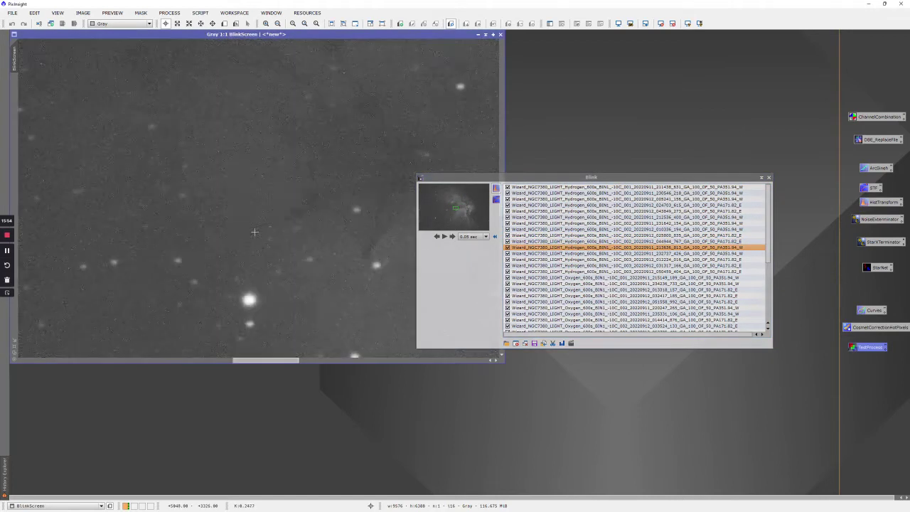
scroll(256, 231, "up", 3)
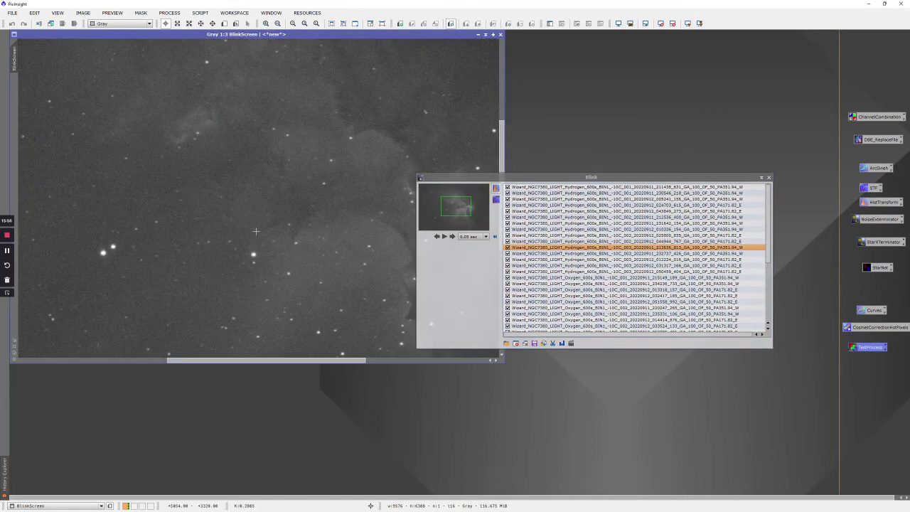
scroll(256, 231, "down", 1)
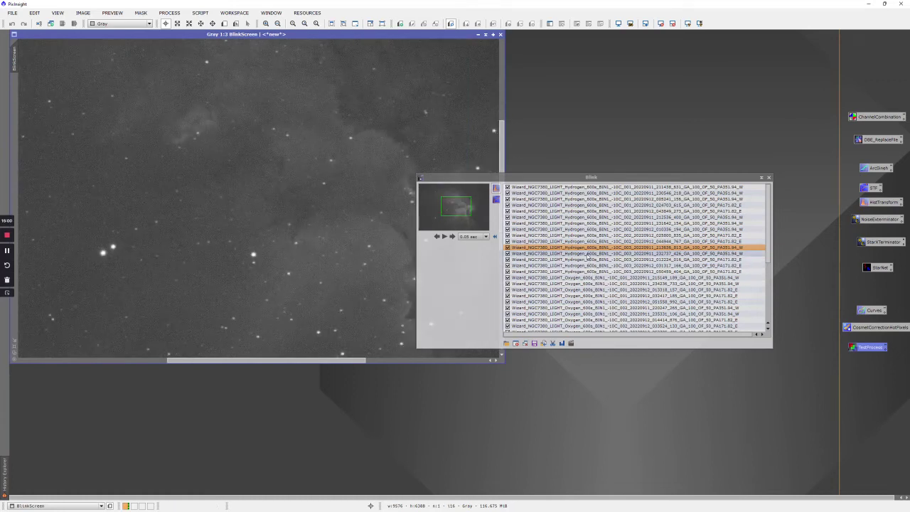
Examine the last four Hydrogen frames one after another for star shape and image quality.
left_click(588, 255)
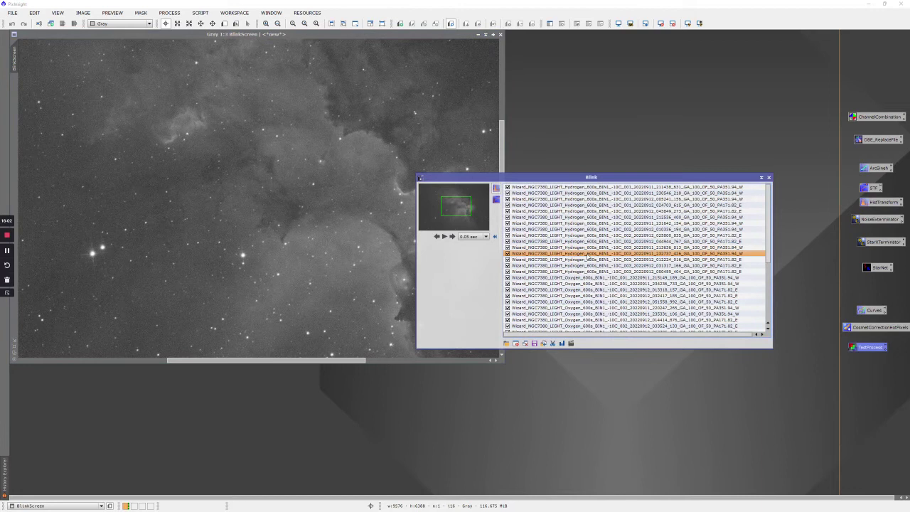
left_click(586, 260)
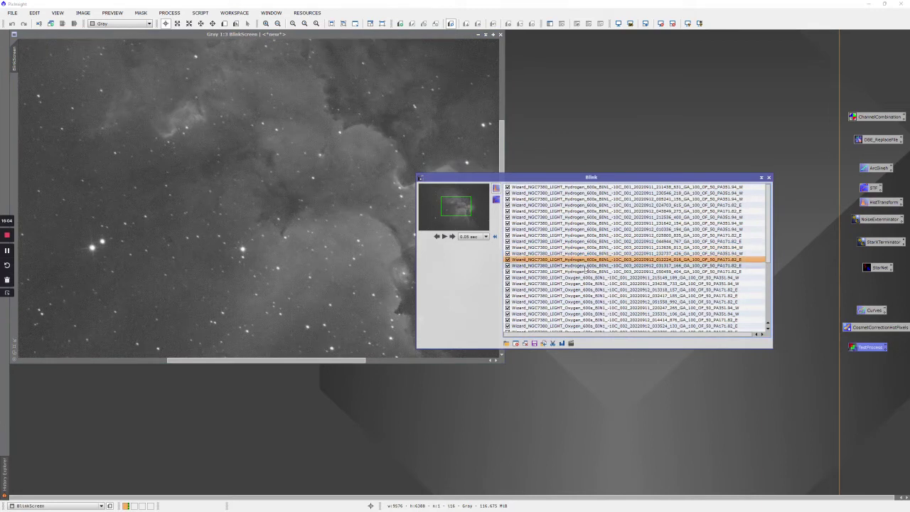
left_click(585, 266)
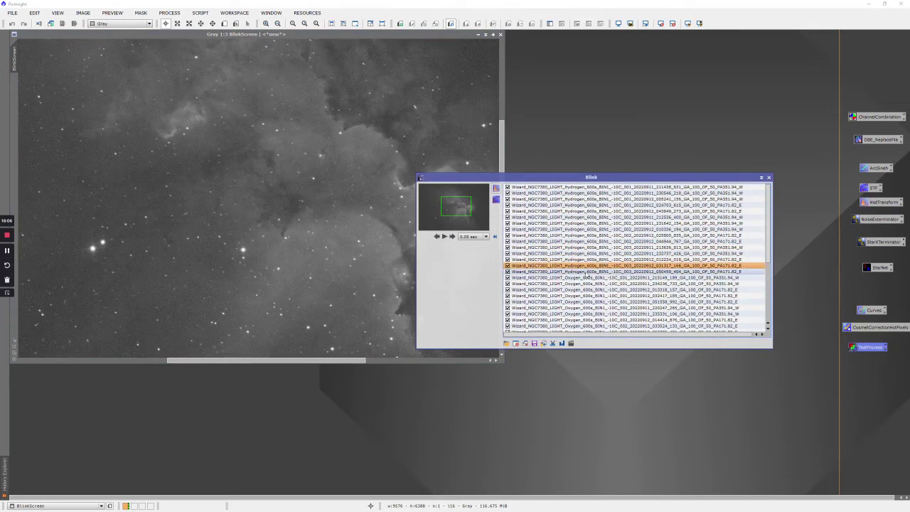
left_click(585, 271)
scroll(276, 253, "up", 1)
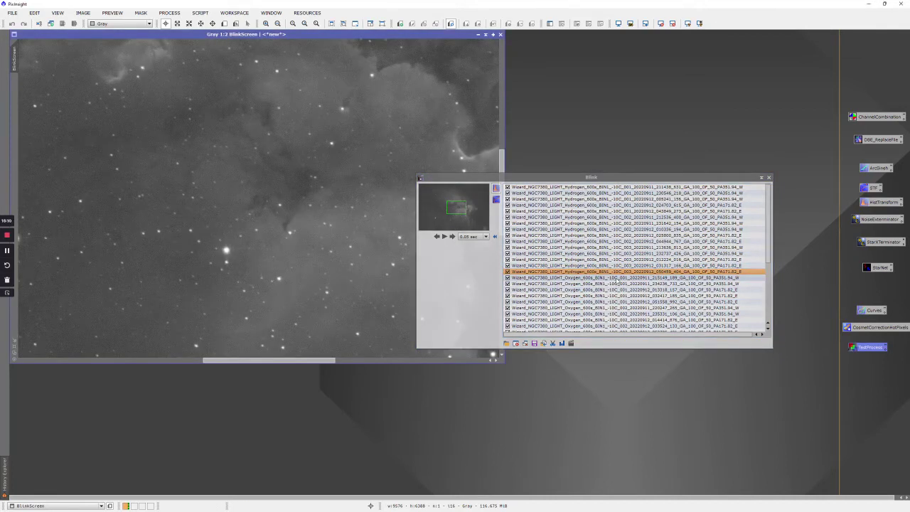
Display the first Oxygen frame and move it to the Rejects folder.
left_click(615, 278)
left_click_drag(771, 222, 770, 265)
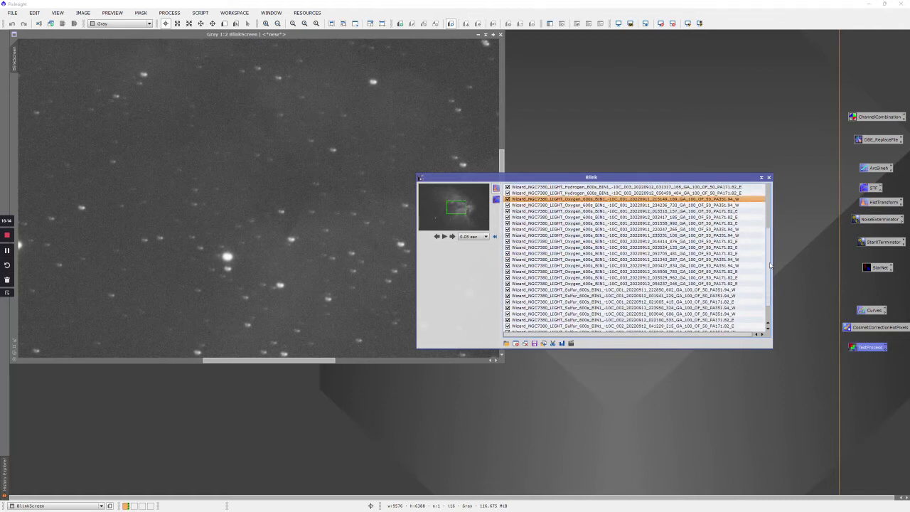
left_click(544, 343)
left_click(589, 315)
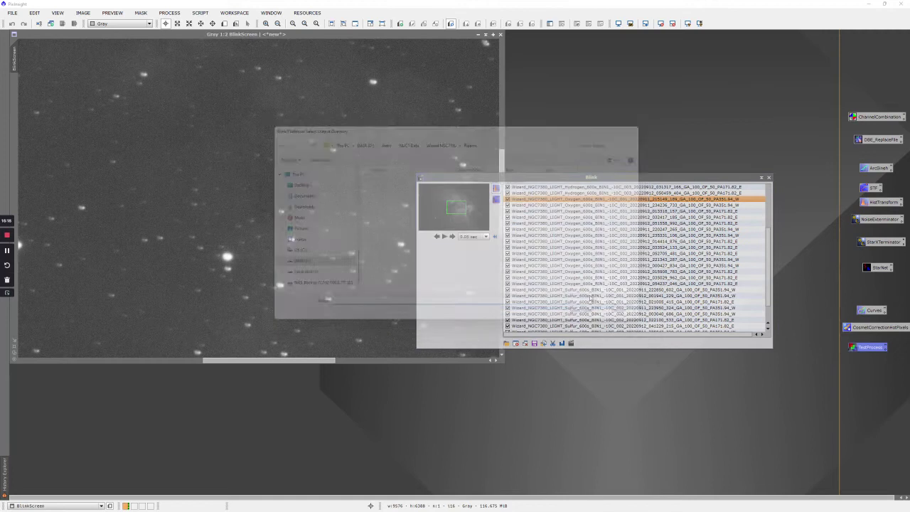
Check the Oxygen frames from the second onward and move the seventh one to the Rejects folder.
left_click(600, 205)
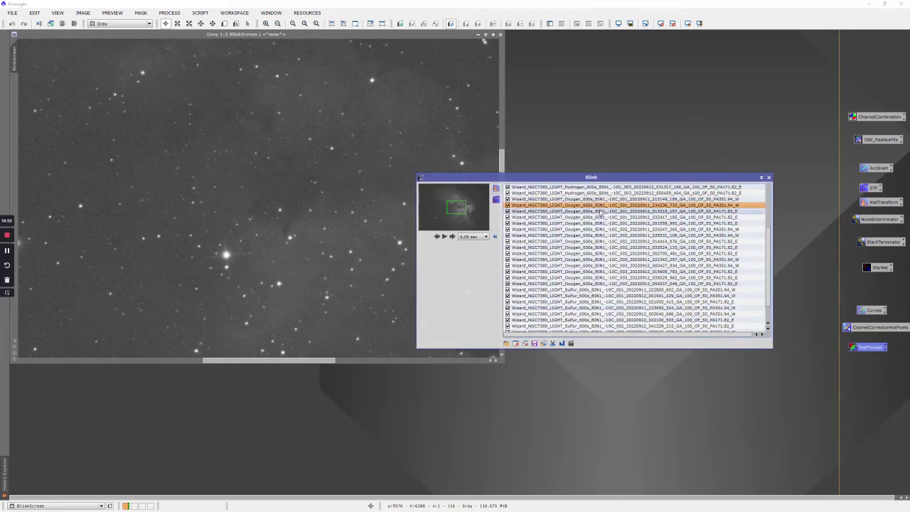
left_click(600, 212)
left_click(601, 218)
left_click(600, 224)
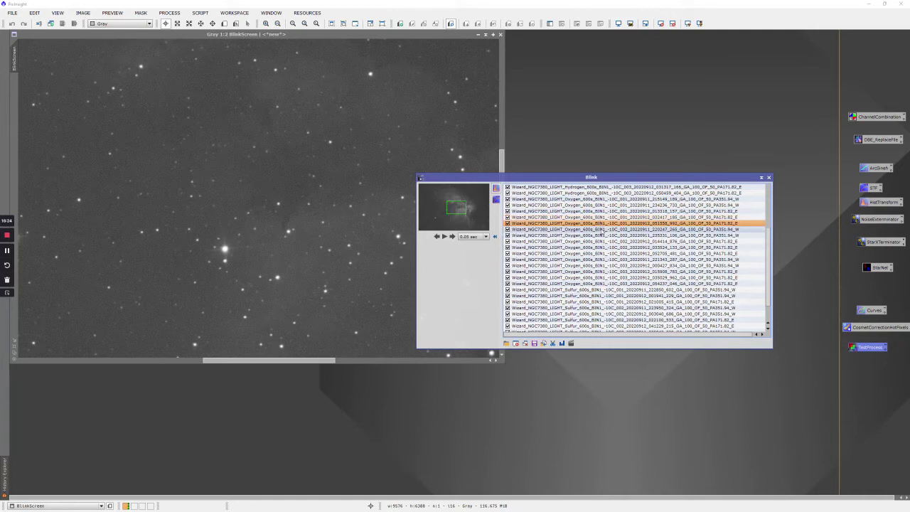
left_click(602, 235)
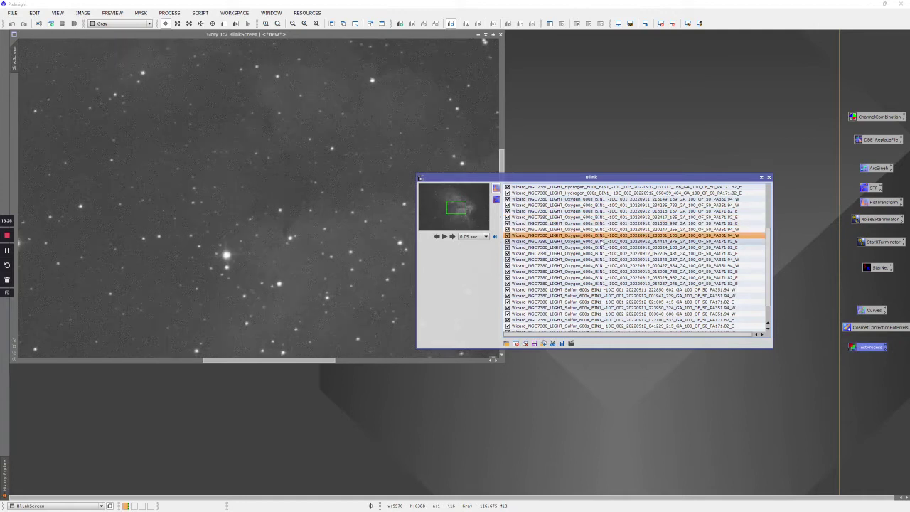
left_click(544, 343)
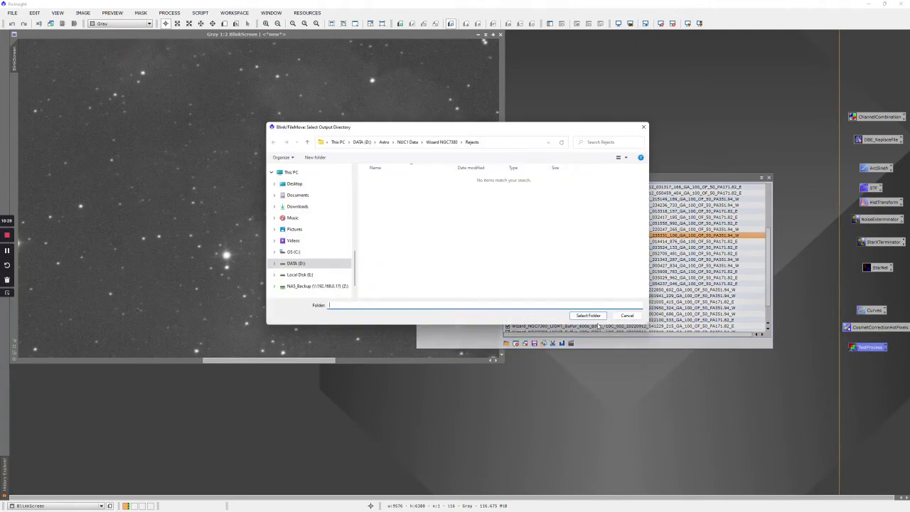
left_click(587, 315)
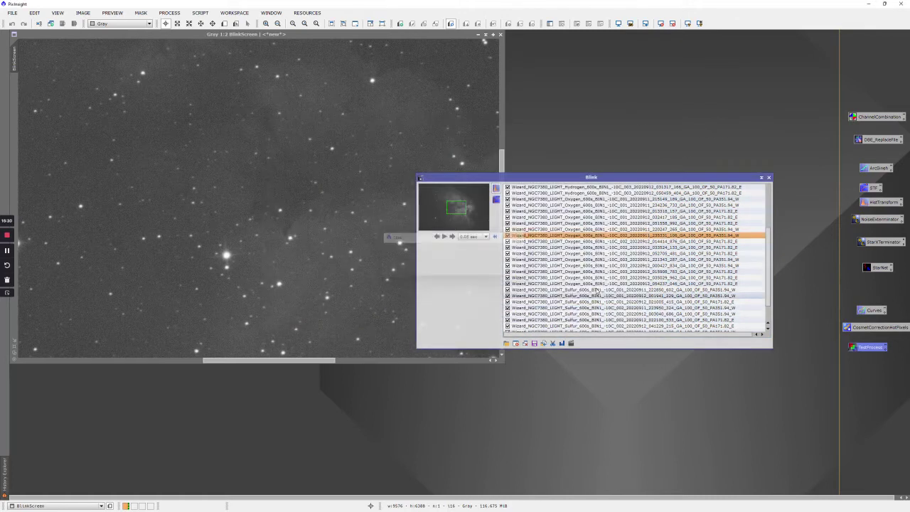
Check the eighth to eleventh Oxygen frames and move the eleventh one to the Rejects folder.
left_click(602, 242)
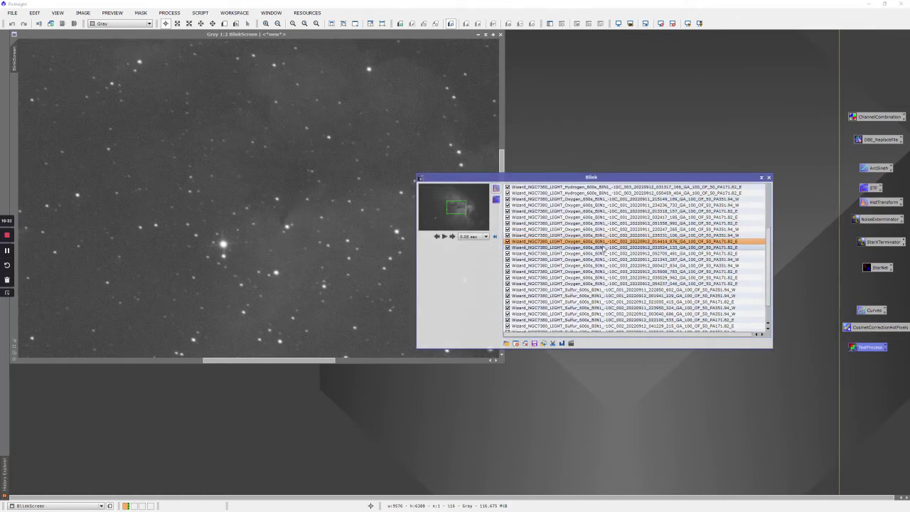
left_click(603, 248)
left_click(602, 254)
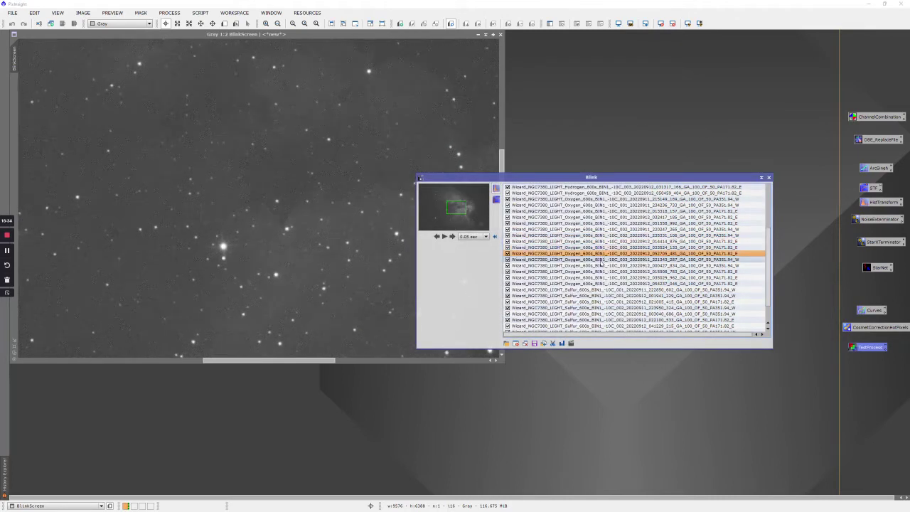
left_click(602, 260)
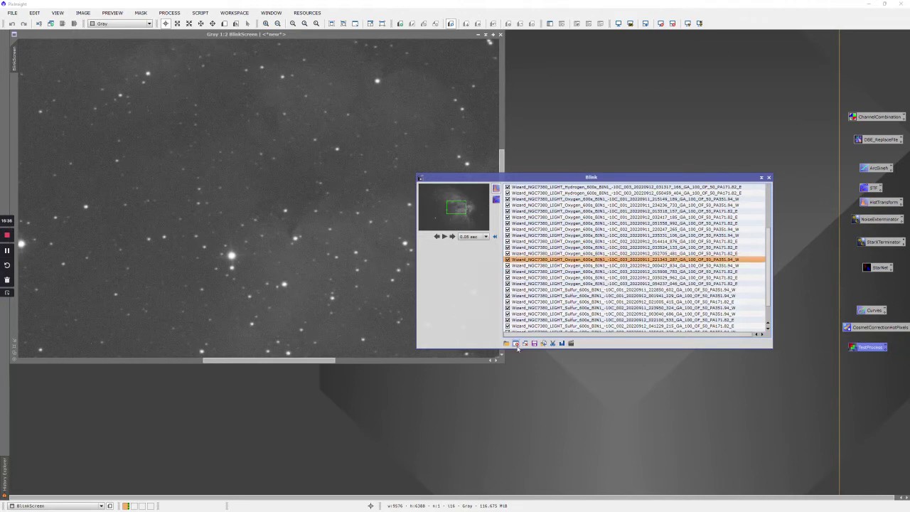
left_click(543, 343)
left_click(587, 316)
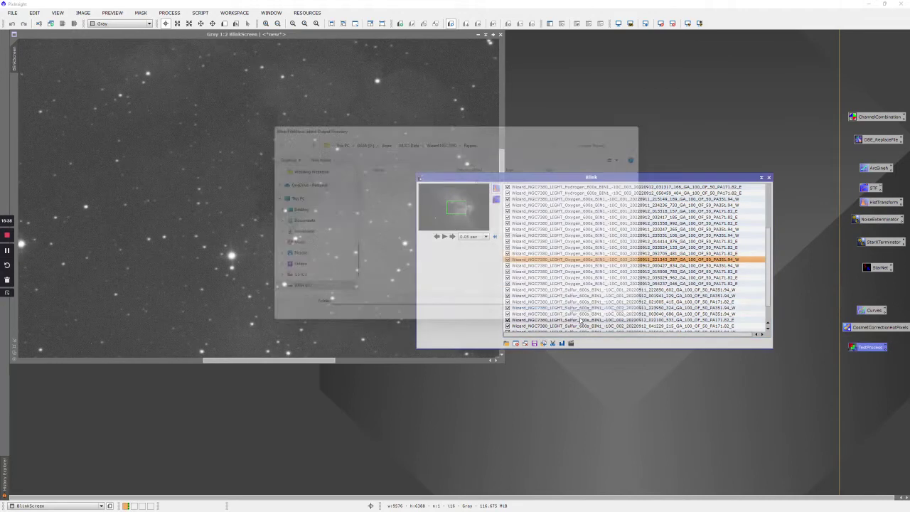
Check the twelfth to fifteenth Oxygen frames and move the thirteenth one to the Rejects folder.
left_click(593, 265)
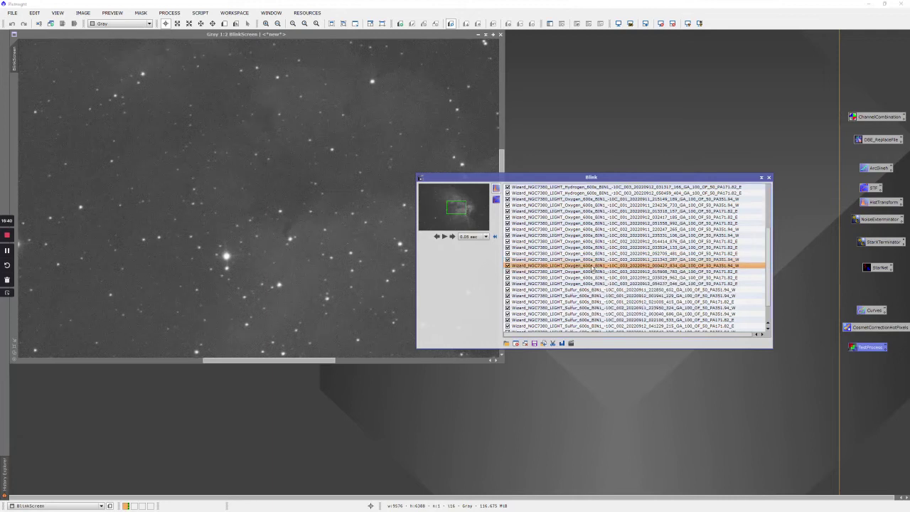
left_click(592, 271)
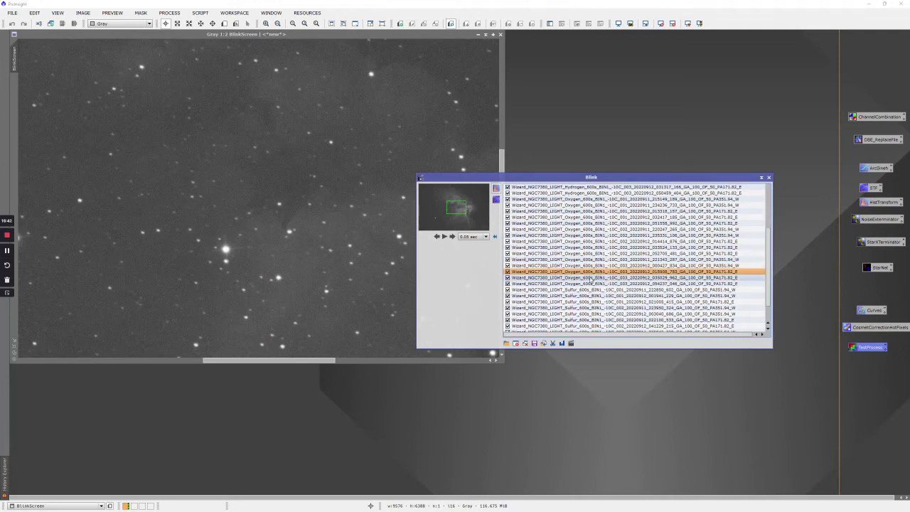
left_click(591, 277)
left_click(592, 272)
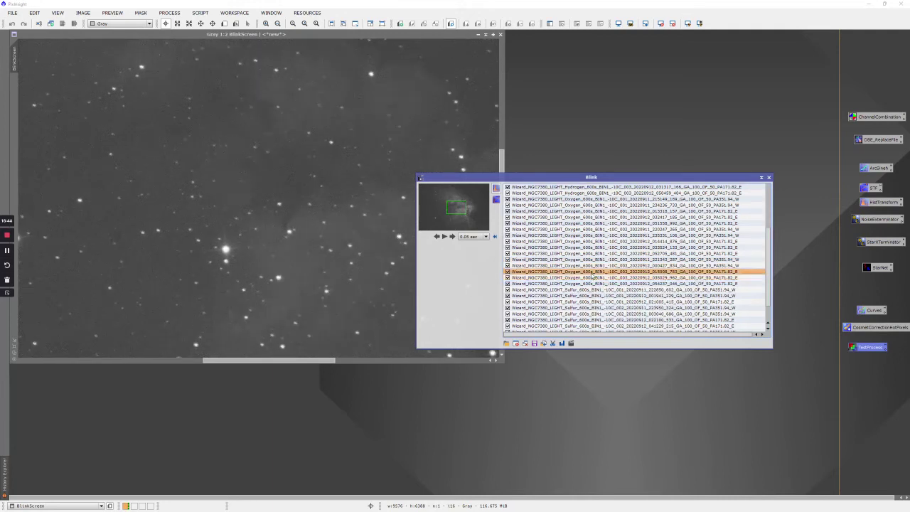
left_click(543, 344)
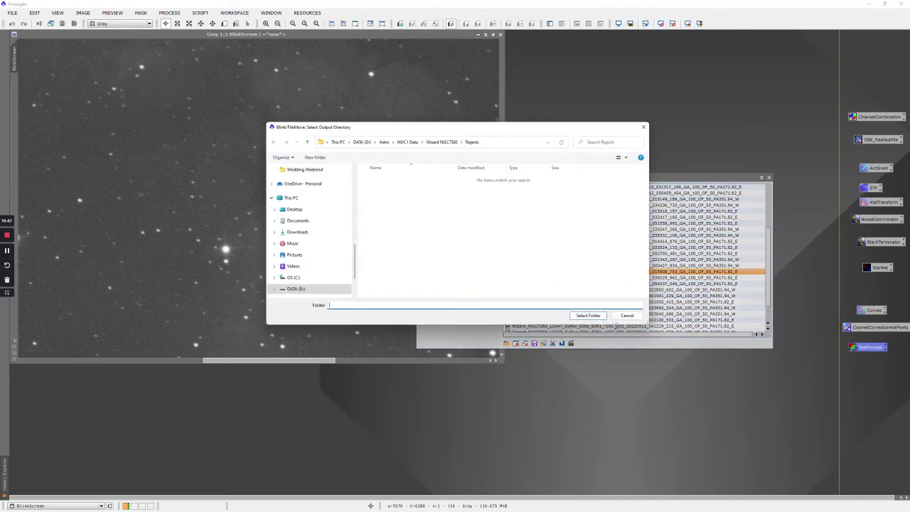
left_click(588, 316)
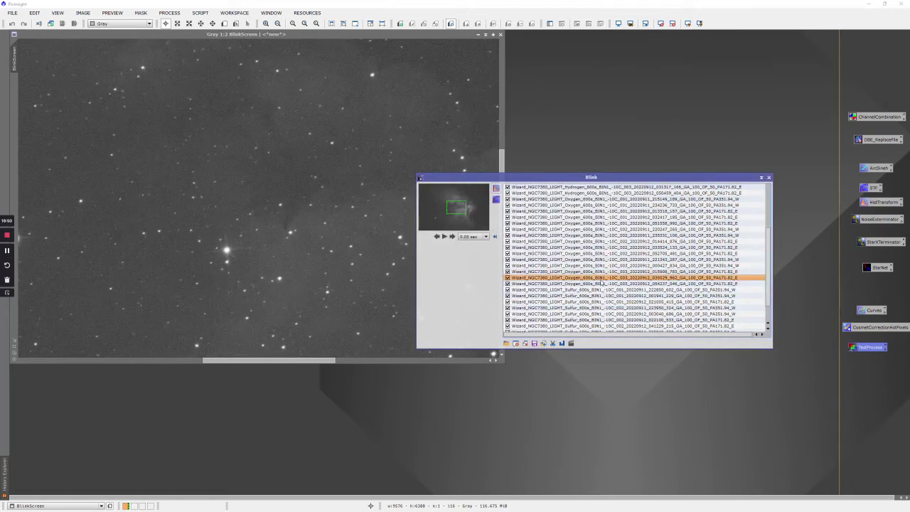
left_click(600, 284)
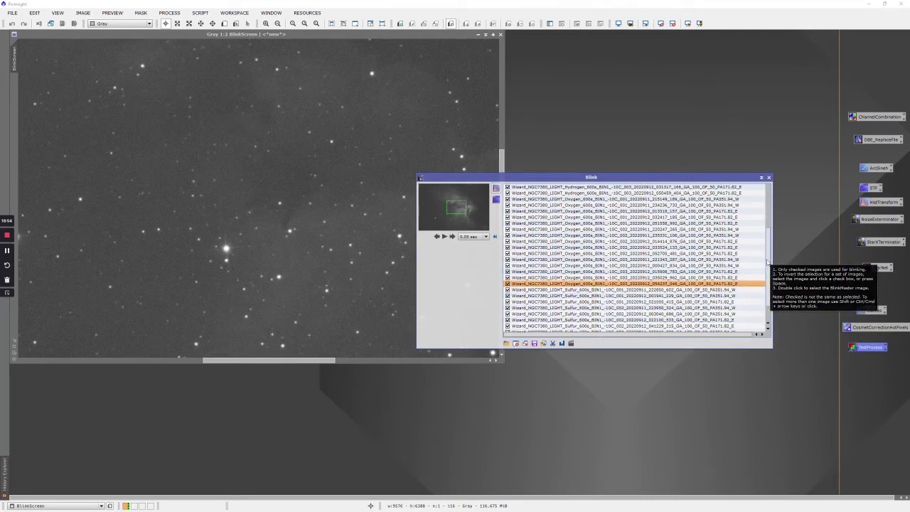
Check the first seven Sulfur frames one after another and move the seventh one to the Rejects folder.
scroll(766, 263, "down", 1)
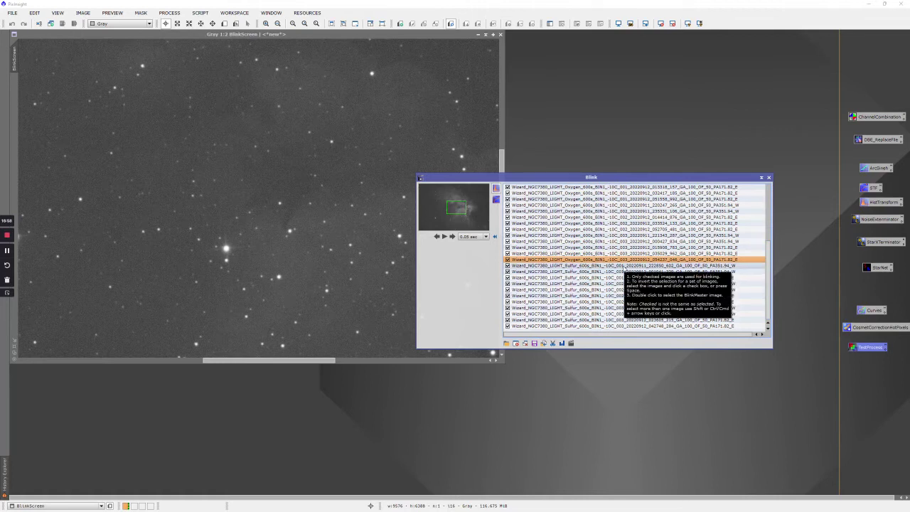
left_click(623, 265)
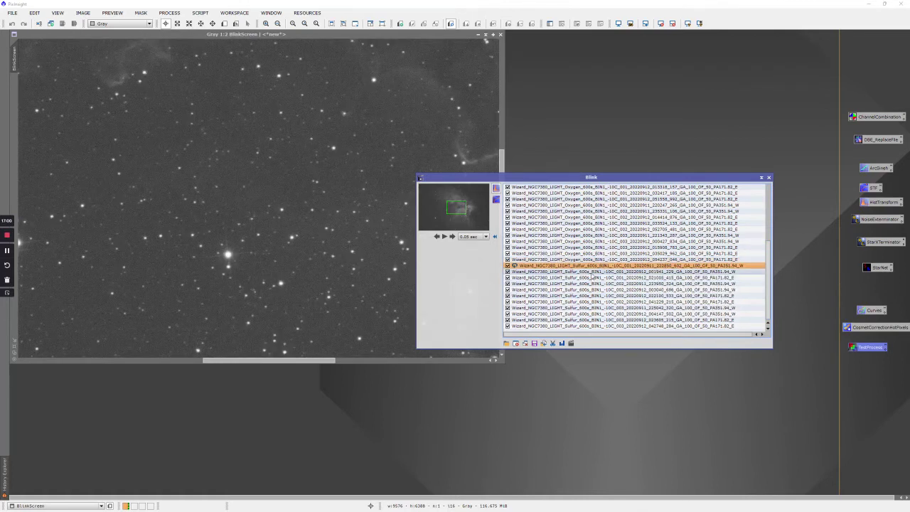
left_click(591, 273)
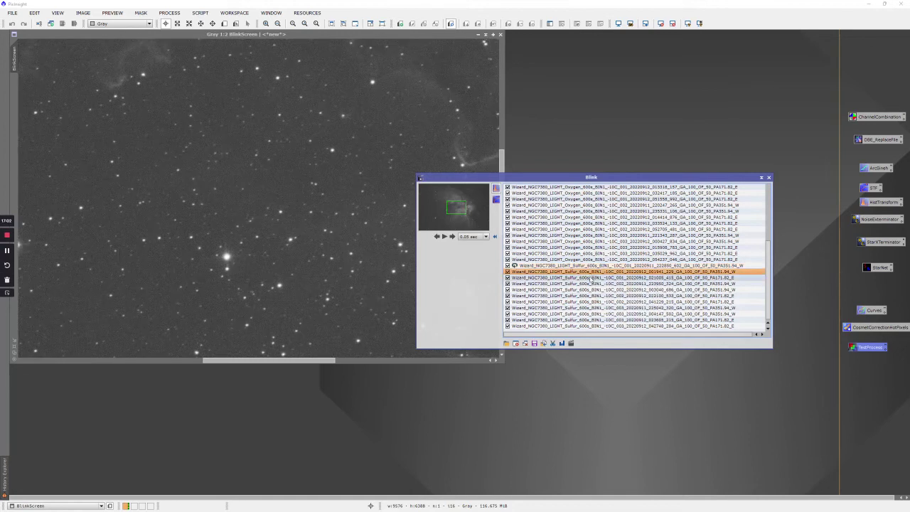
left_click(591, 278)
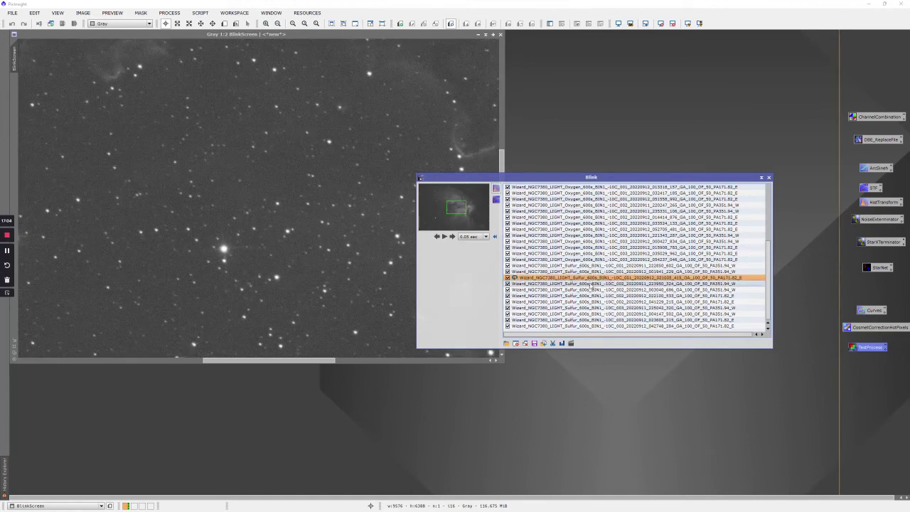
left_click(592, 284)
left_click(590, 290)
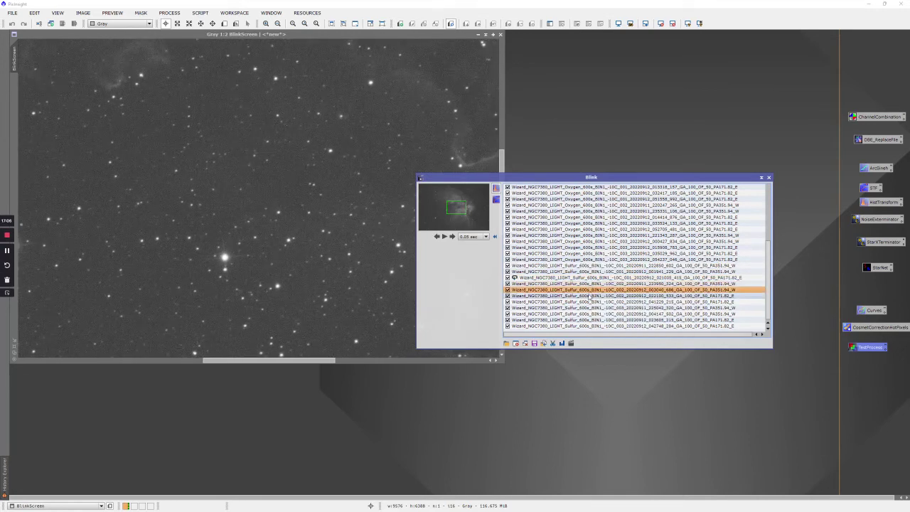
left_click(590, 295)
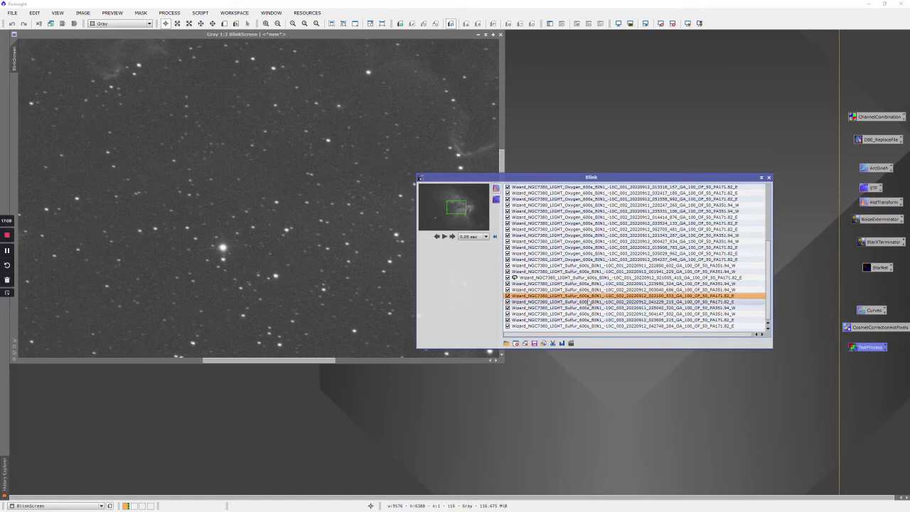
left_click(589, 302)
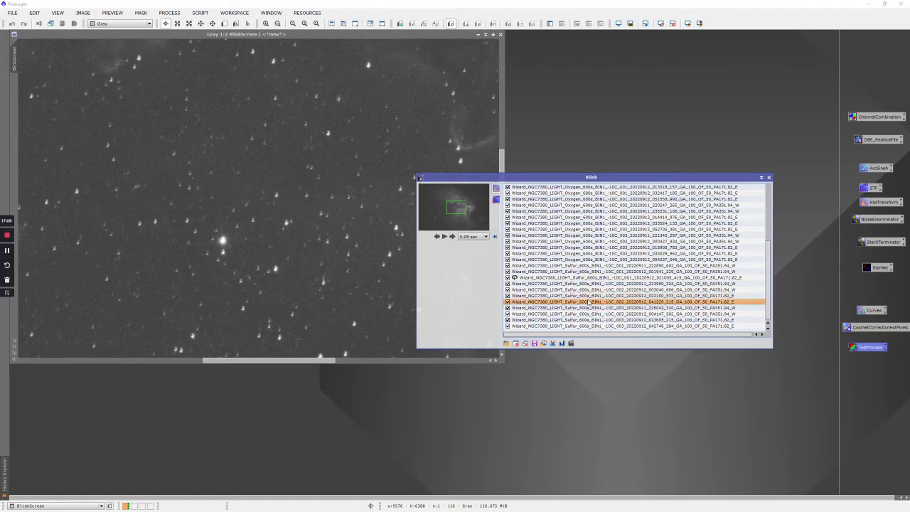
left_click(544, 343)
left_click(595, 316)
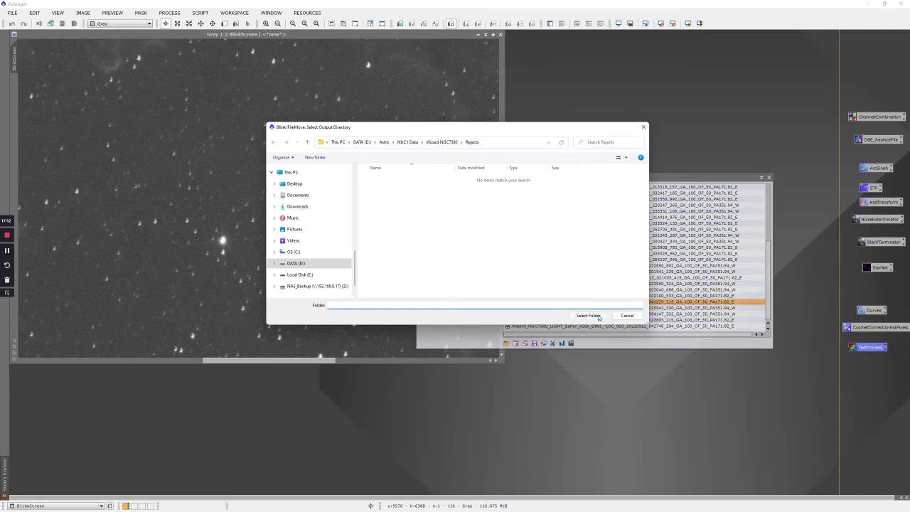
Check the eighth and ninth Sulfur frames and move the ninth one to the Rejects folder.
left_click(602, 309)
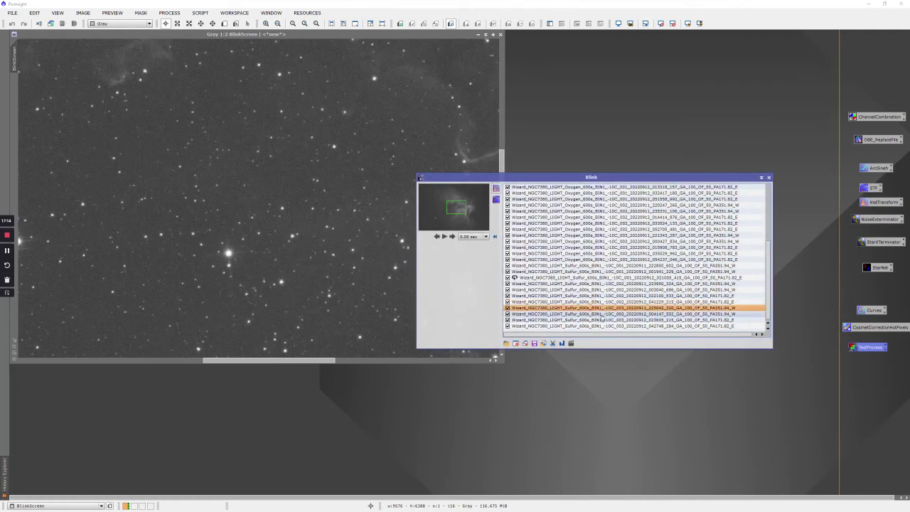
left_click(601, 314)
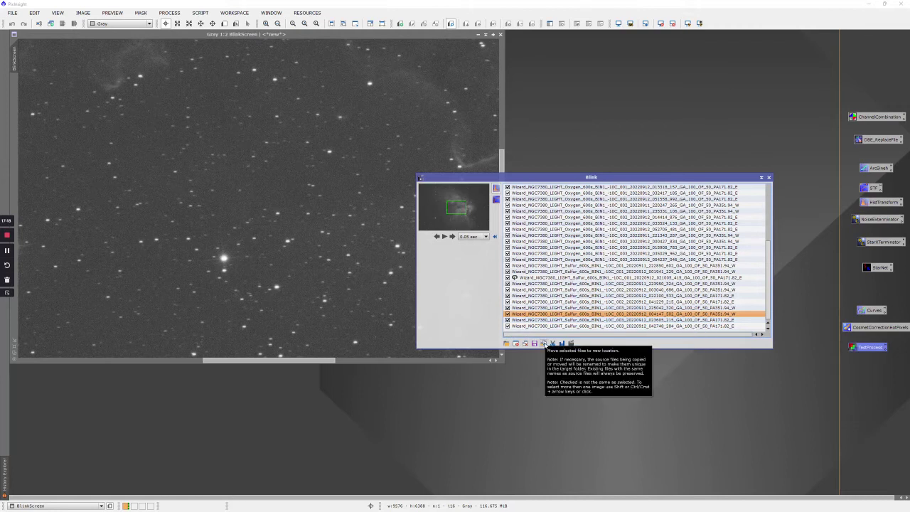
left_click(543, 343)
left_click(587, 315)
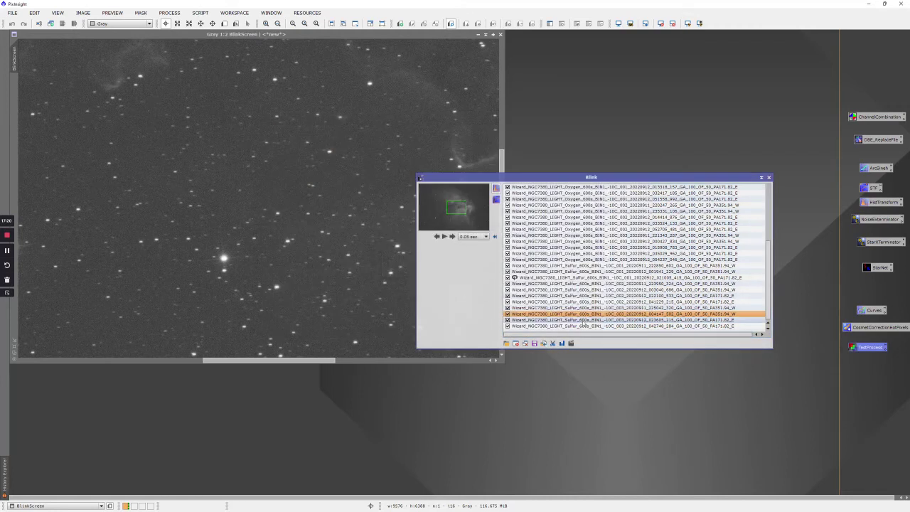
Move the tenth Sulfur frame to the Rejects folder and display the last Sulfur frame.
left_click(581, 320)
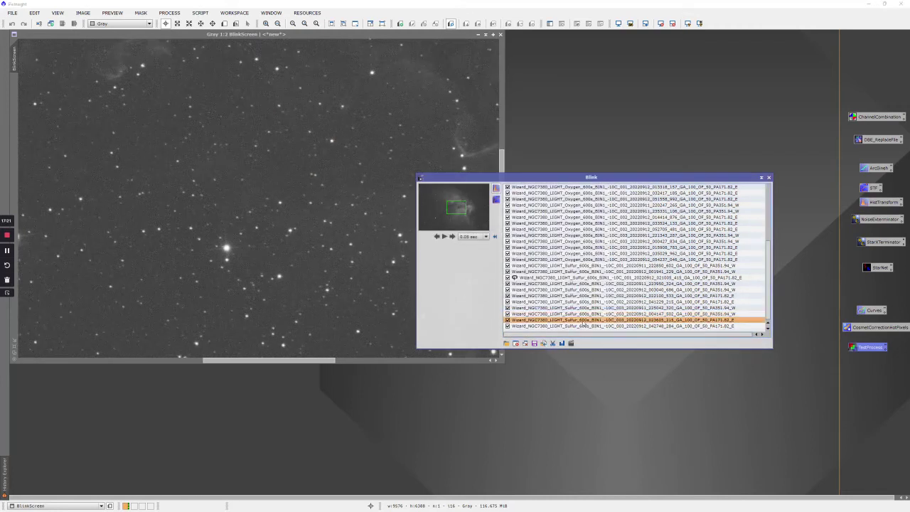
left_click(544, 343)
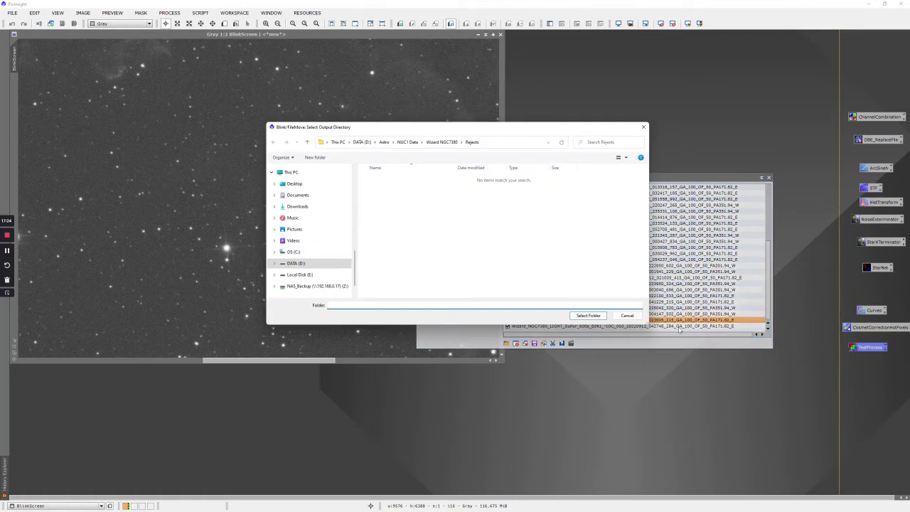
left_click(615, 317)
left_click(616, 325)
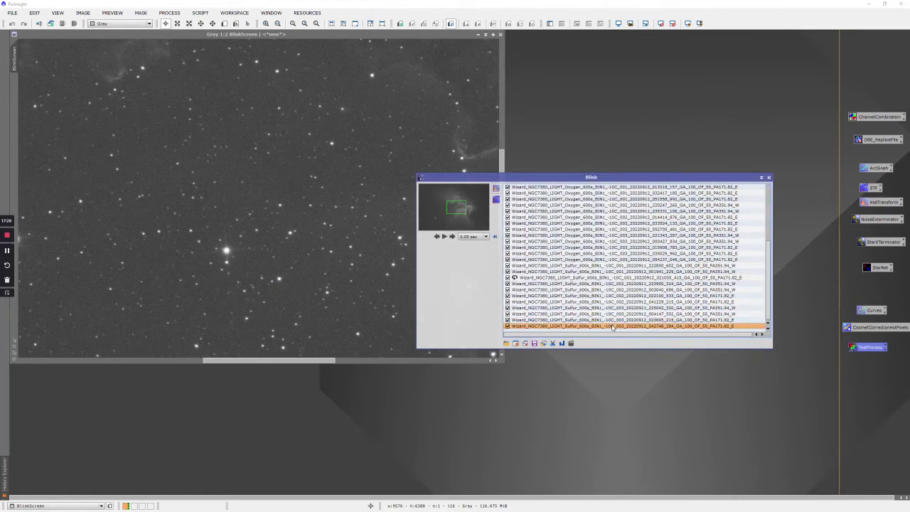
Compare the whole field at 1:9 in the last Sulfur, the thirteenth Oxygen and the fifth Hydrogen frame.
left_click(394, 192)
scroll(394, 192, "down", 7)
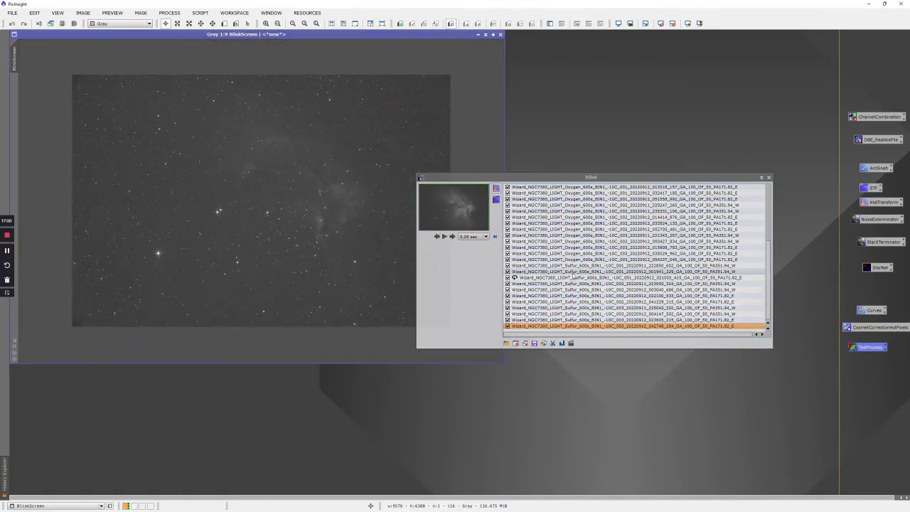
left_click(594, 247)
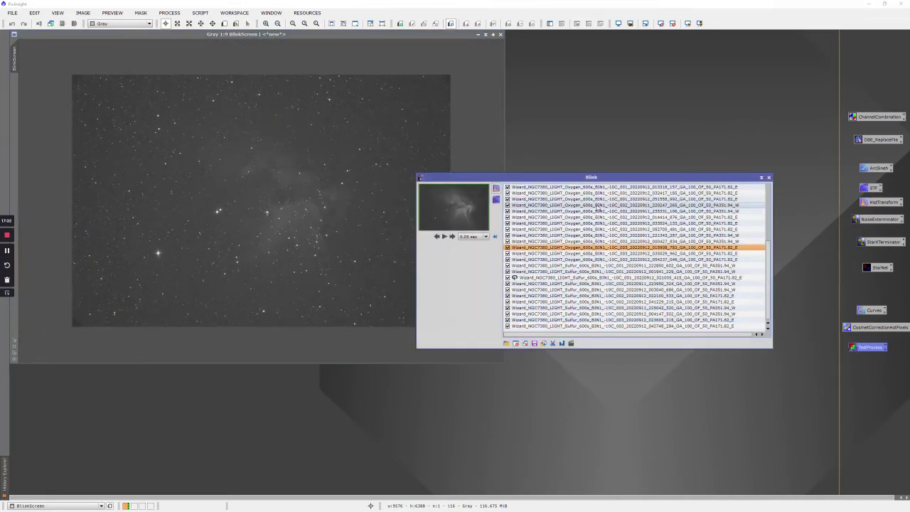
scroll(598, 209, "up", 6)
left_click(598, 211)
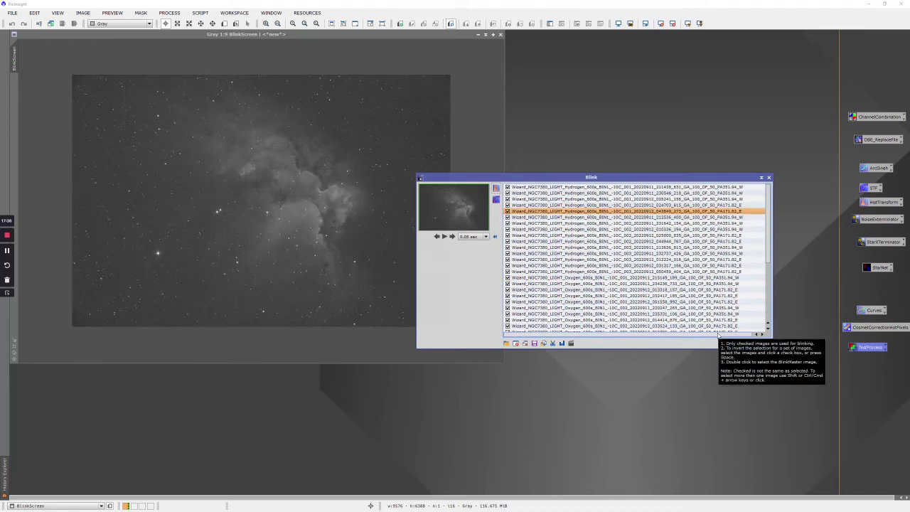
Close Blink and launch the WeightedBatchPreprocessing script.
left_click(769, 177)
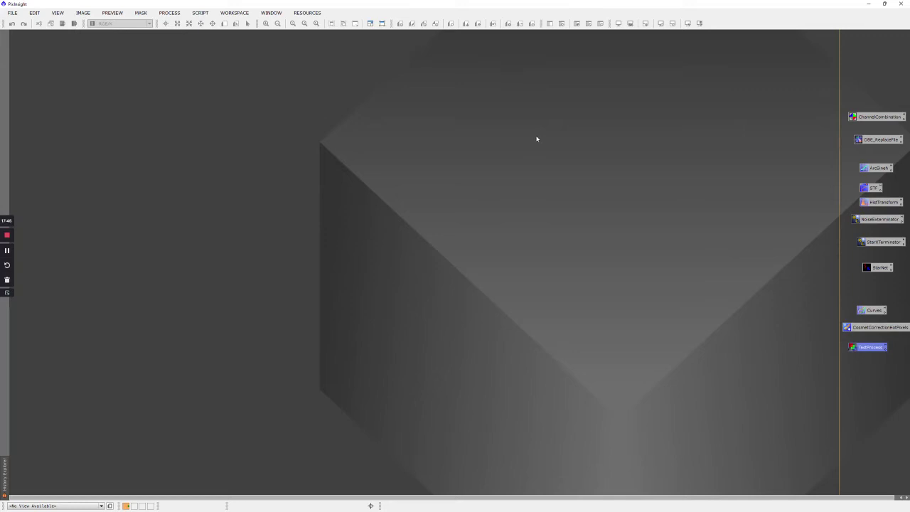
left_click(201, 14)
mouse_move(218, 27)
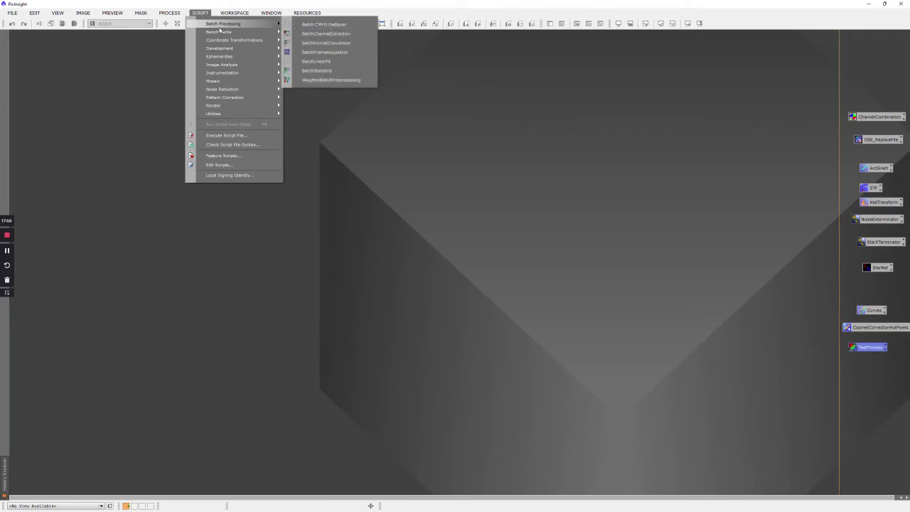
left_click(341, 80)
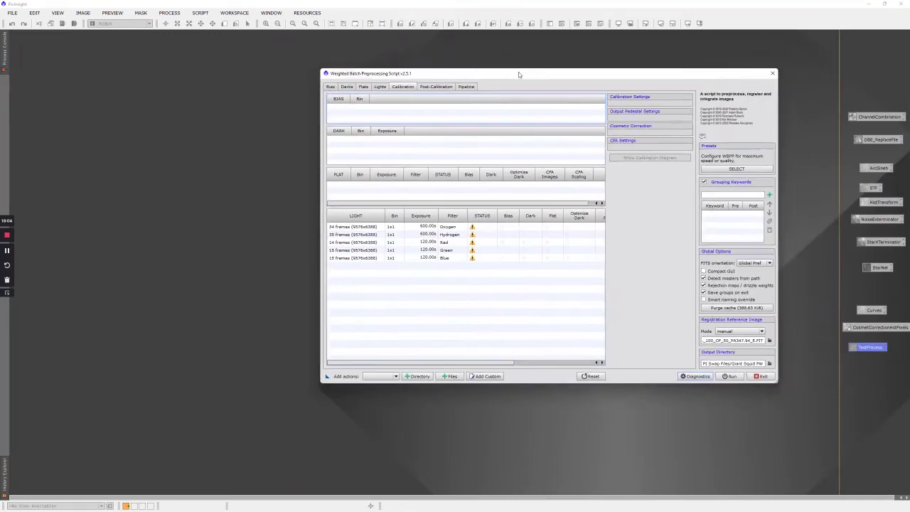
Reposition the Weighted Batch Preprocessing window and reset the engine with only Clear all file lists enabled.
left_click_drag(519, 72, 475, 99)
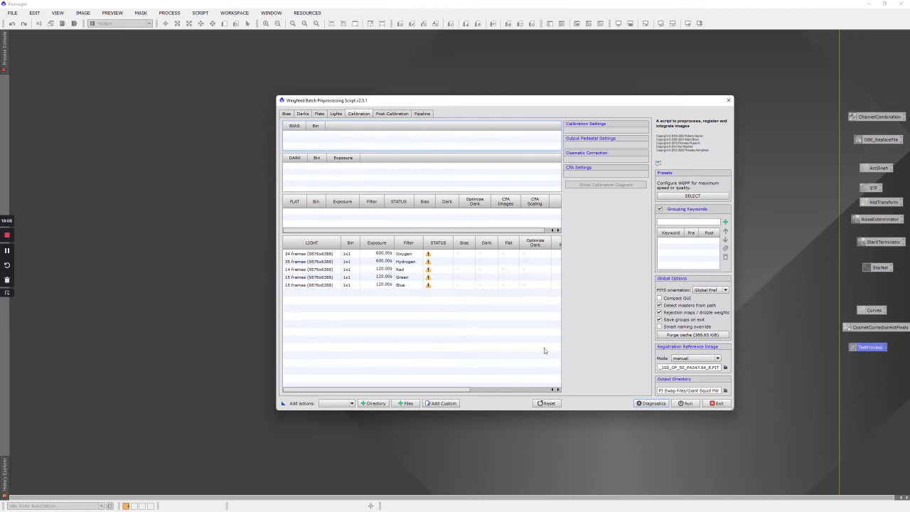
left_click(547, 403)
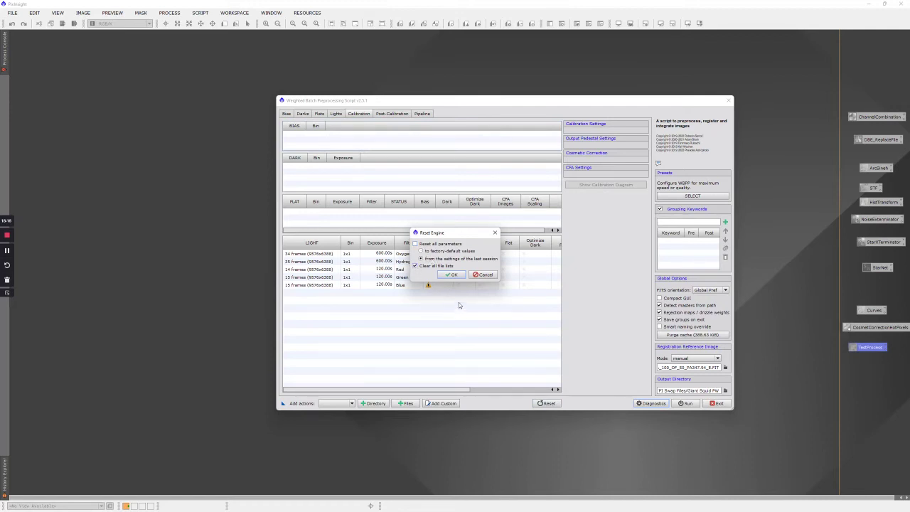
left_click(453, 275)
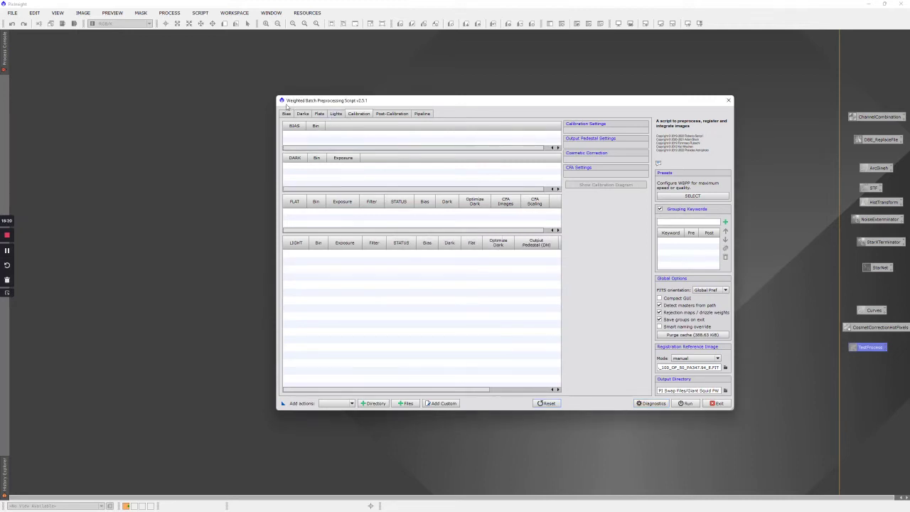
Look through the script's Lights, Flats and Darks pages with their file lists and settings.
left_click(338, 115)
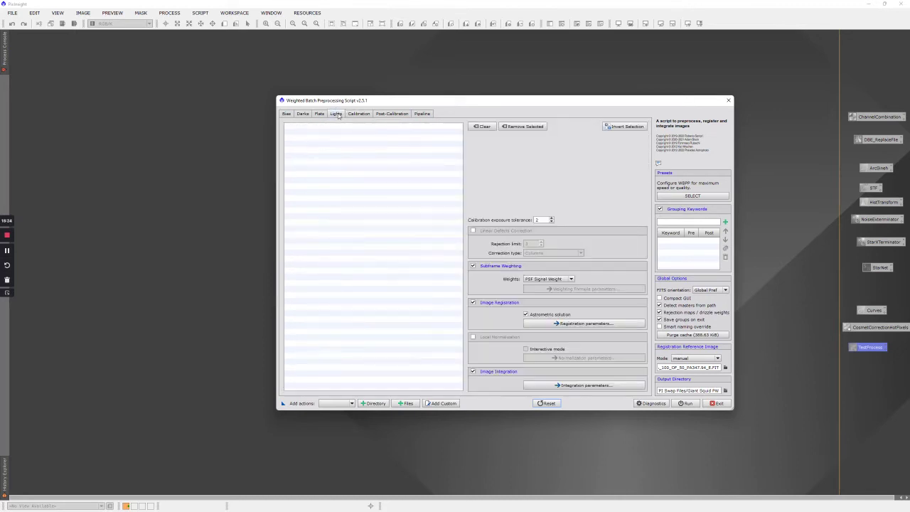
left_click(319, 114)
left_click(303, 114)
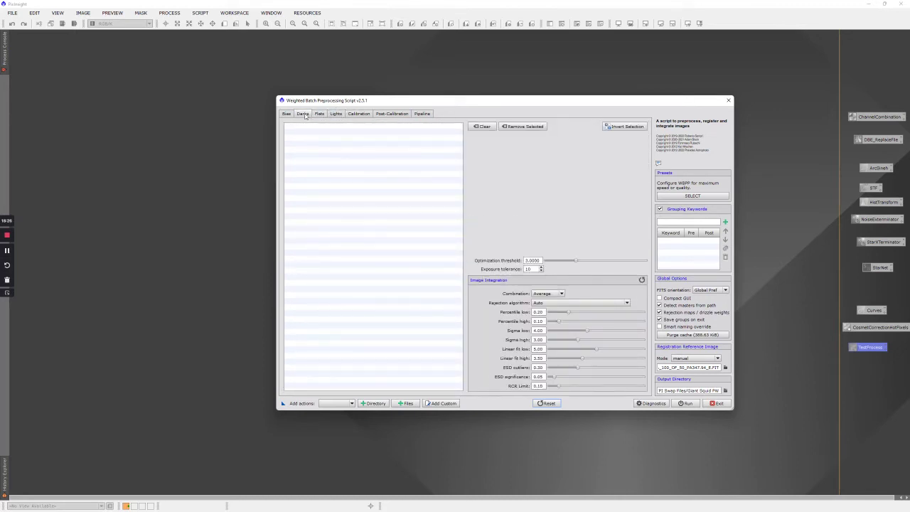
left_click(287, 114)
left_click(336, 114)
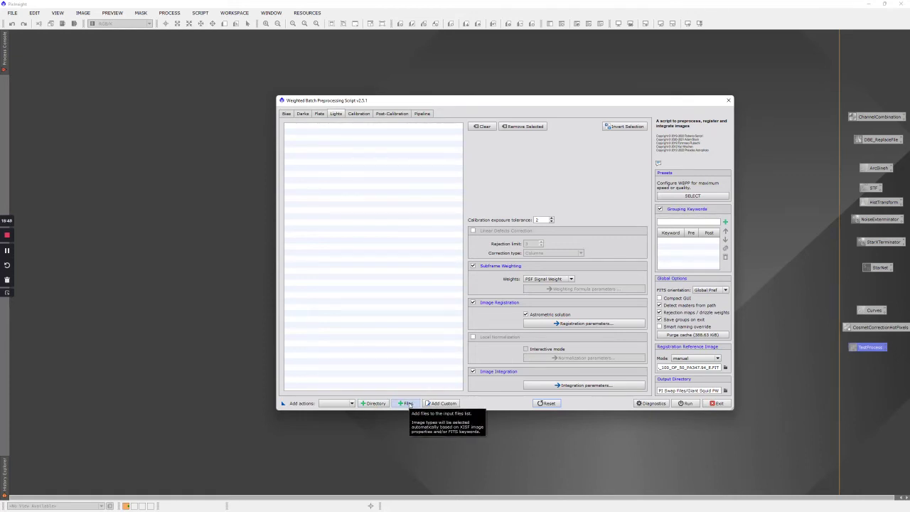
left_click(408, 403)
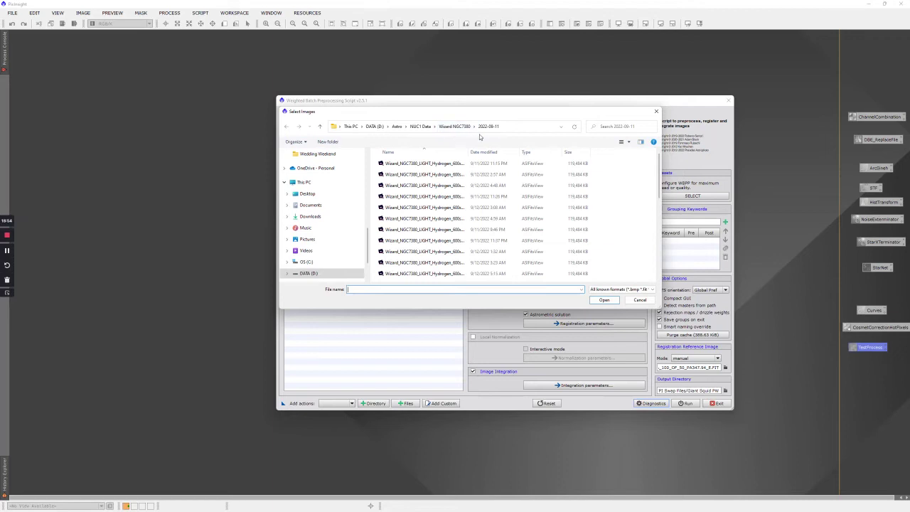
left_click(442, 166)
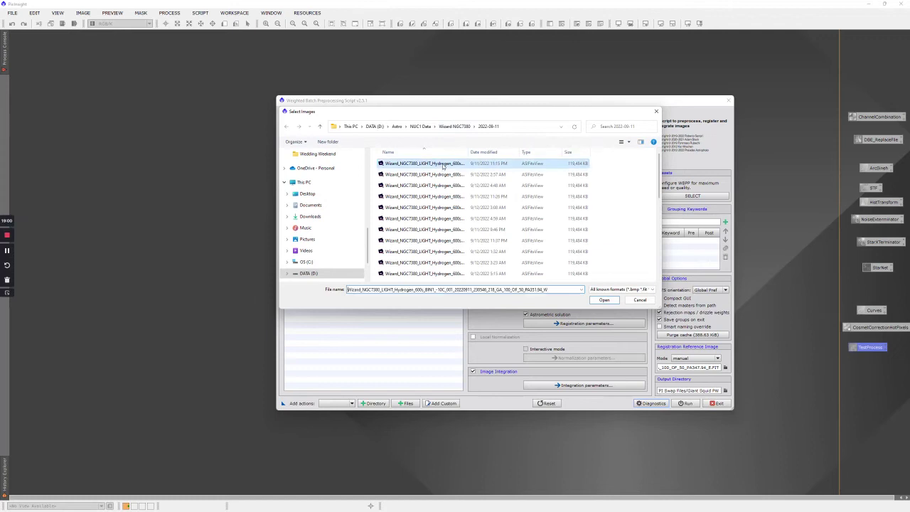
key("ctrl+a")
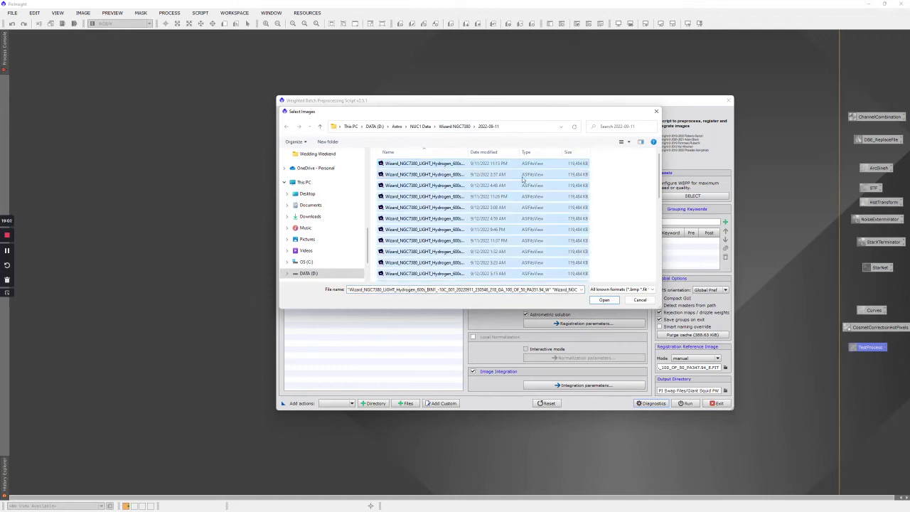
left_click(604, 300)
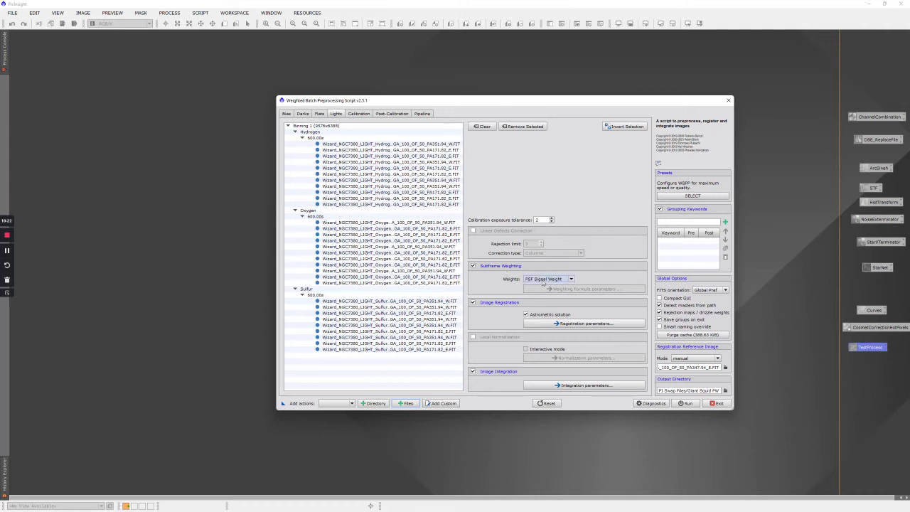
Review the image integration parameters and rejection algorithm choices for the lights, keeping the algorithm on Auto.
mouse_move(540, 281)
left_click(573, 385)
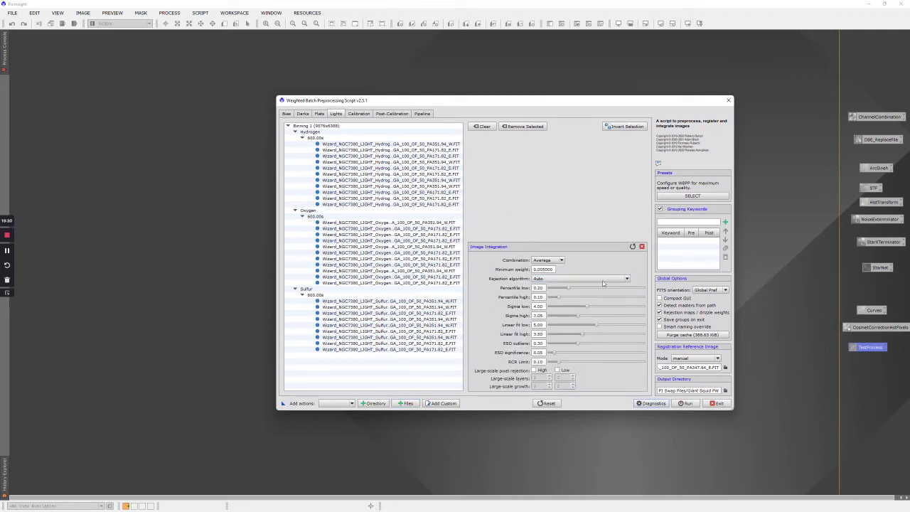
left_click(627, 279)
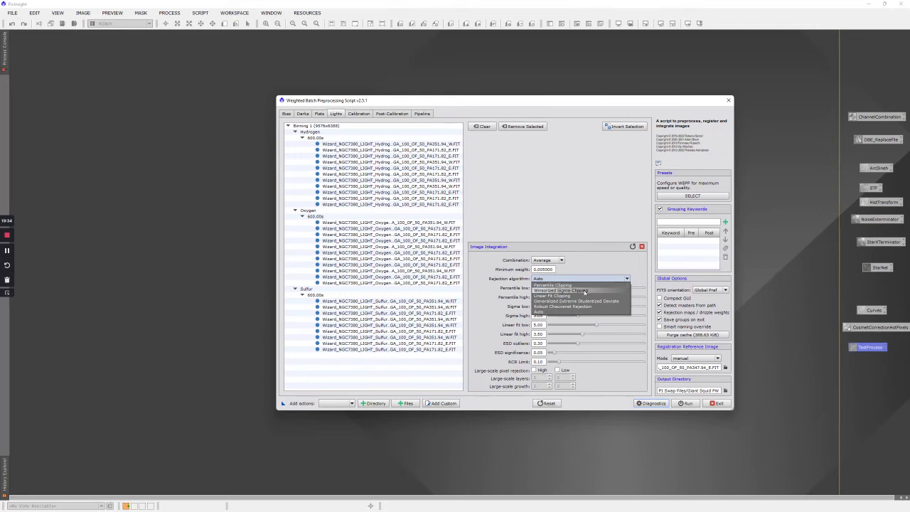
left_click(559, 314)
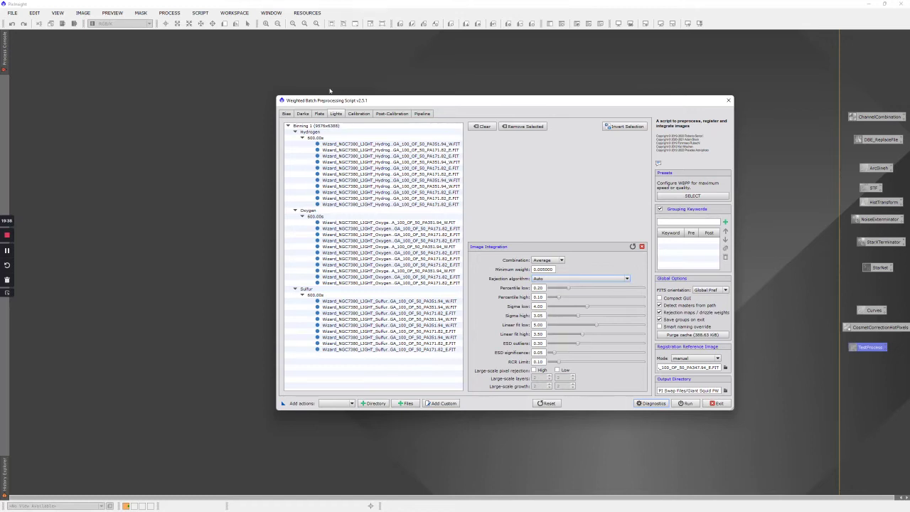
Add the flat frames from the first Hydrogen to the last Sulfur file in NUC1 Data, Flats, 2022-08-23 to the Flats list.
left_click(320, 114)
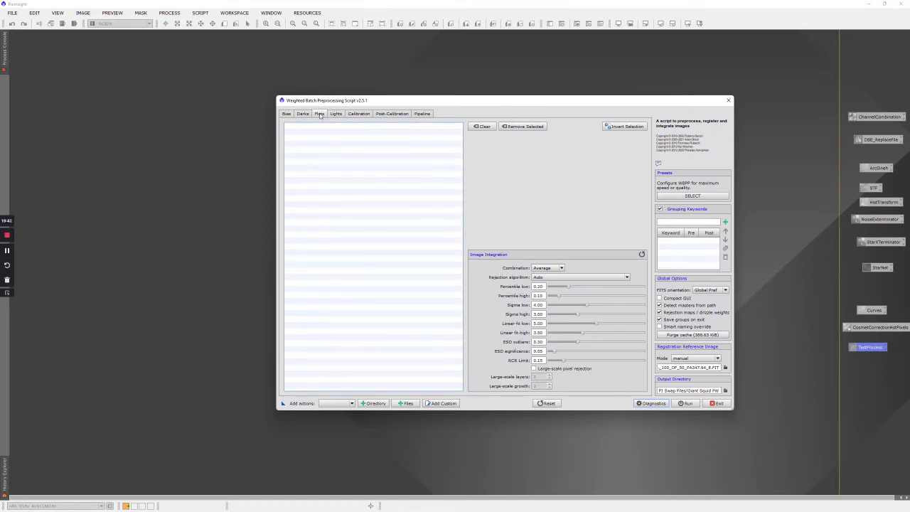
left_click(407, 403)
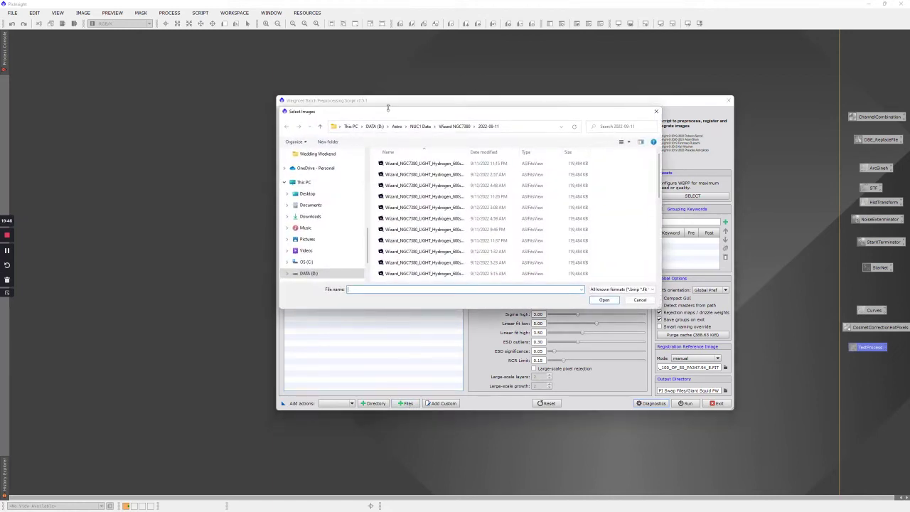
left_click(420, 126)
scroll(427, 206, "down", 2)
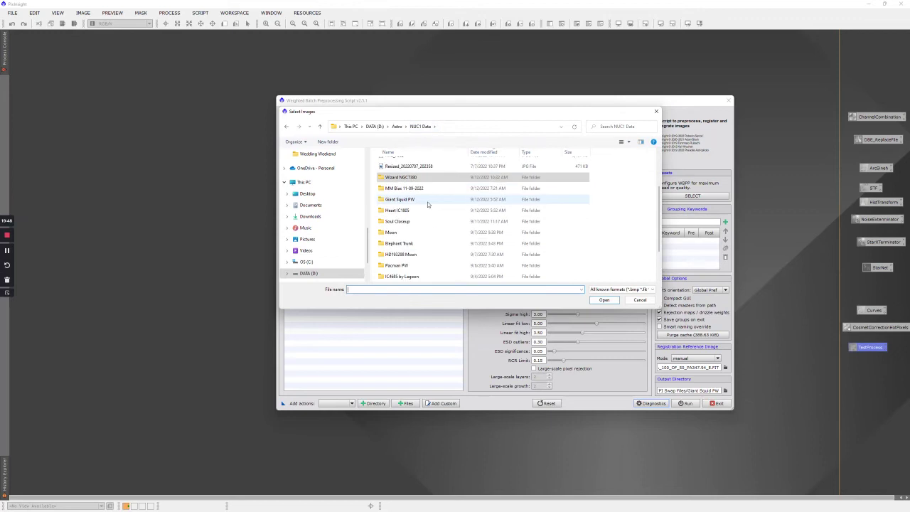
scroll(428, 238, "down", 2)
double_click(403, 266)
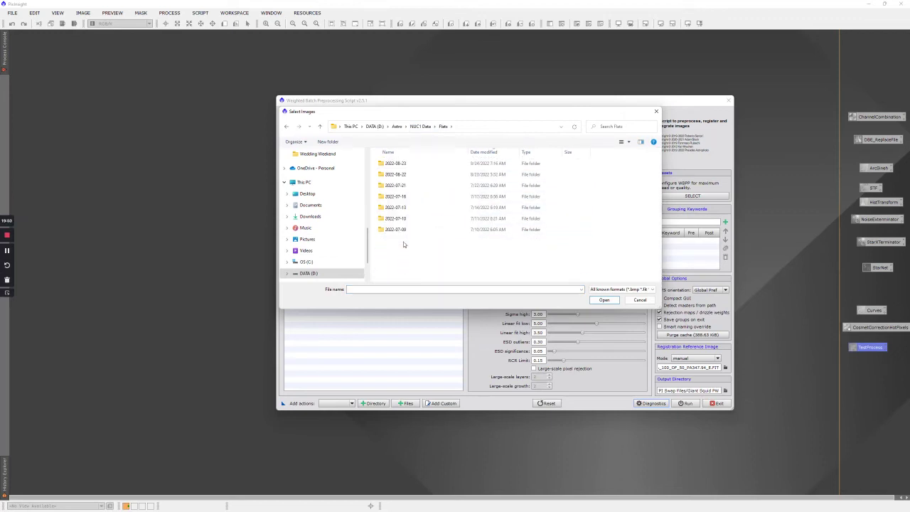
double_click(403, 164)
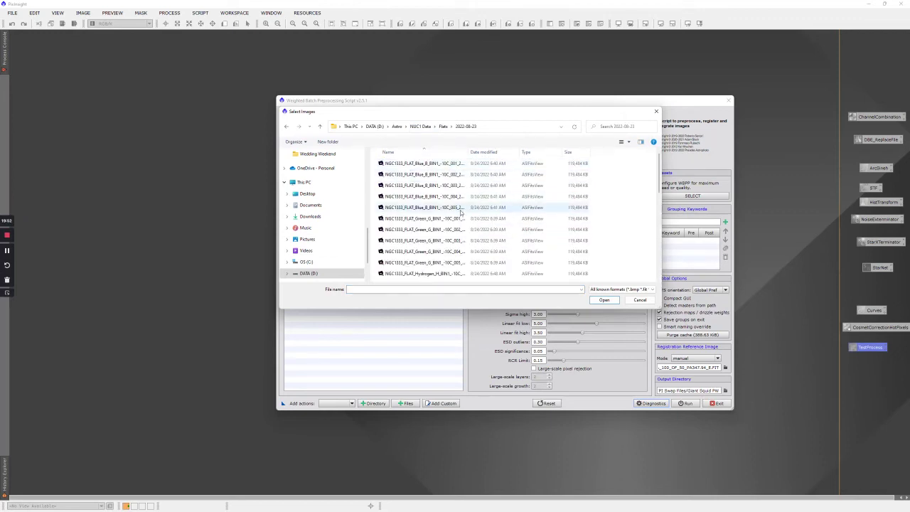
left_click(438, 274)
scroll(449, 258, "down", 5)
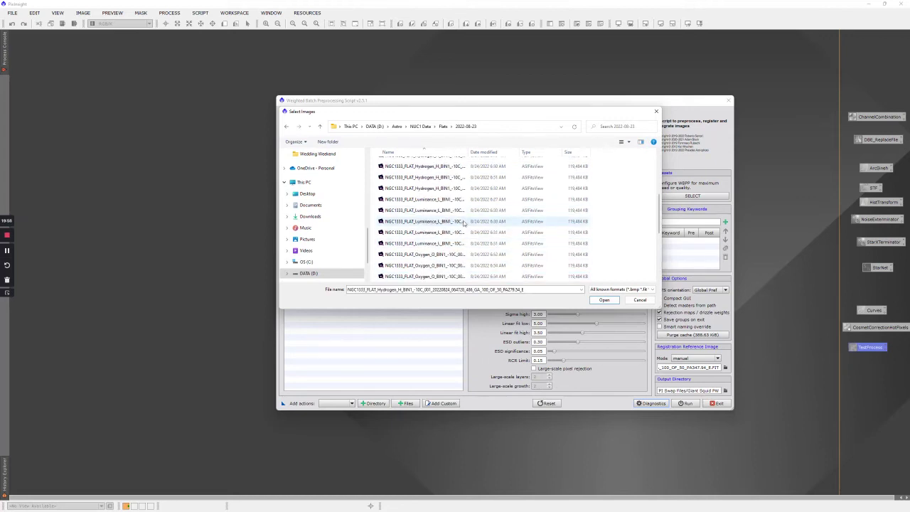
scroll(463, 224, "down", 3)
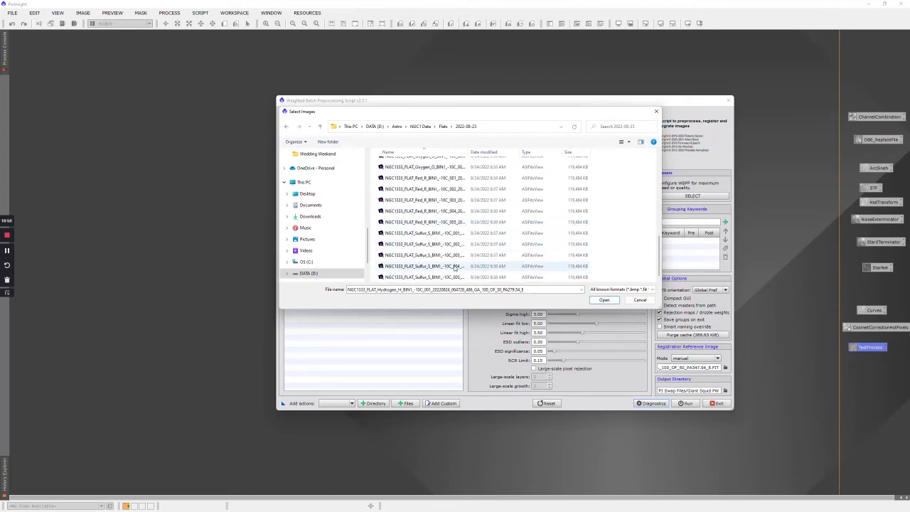
left_click(454, 277, "shift")
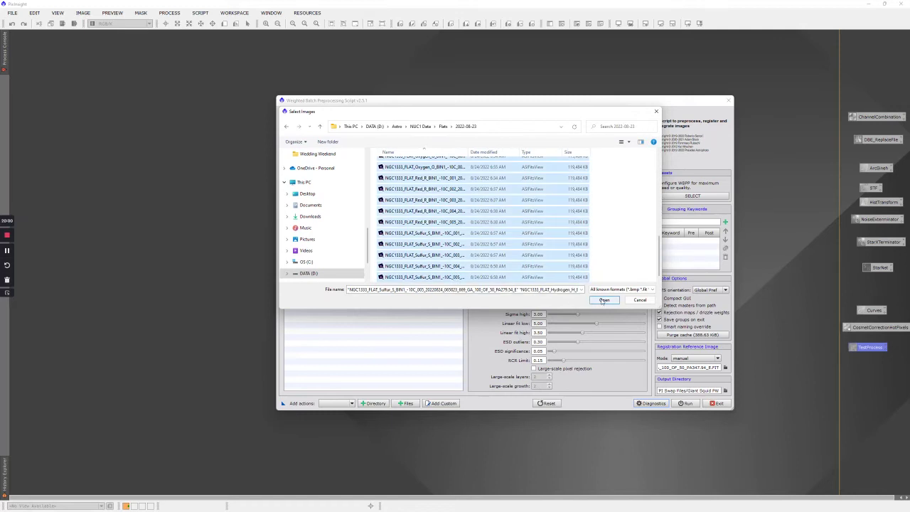
left_click(602, 300)
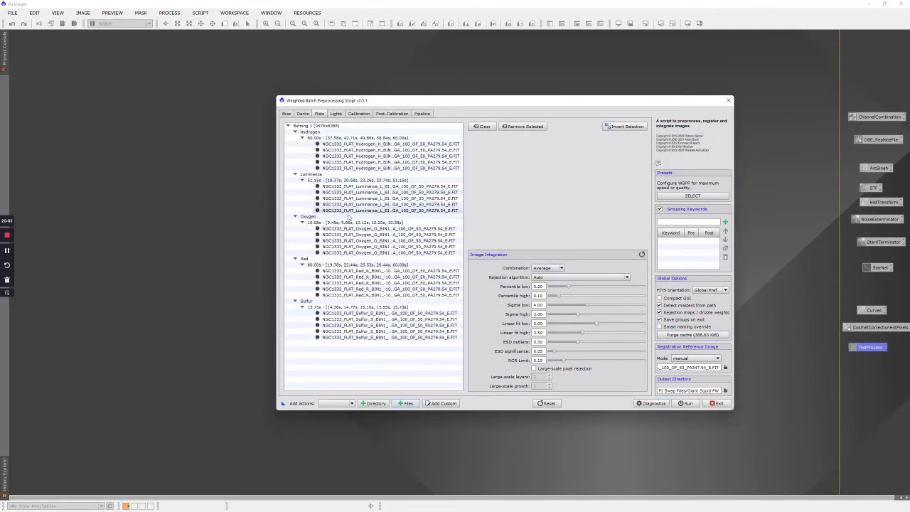
Remove the Luminance and Red groups from the list of flats.
left_click(331, 175)
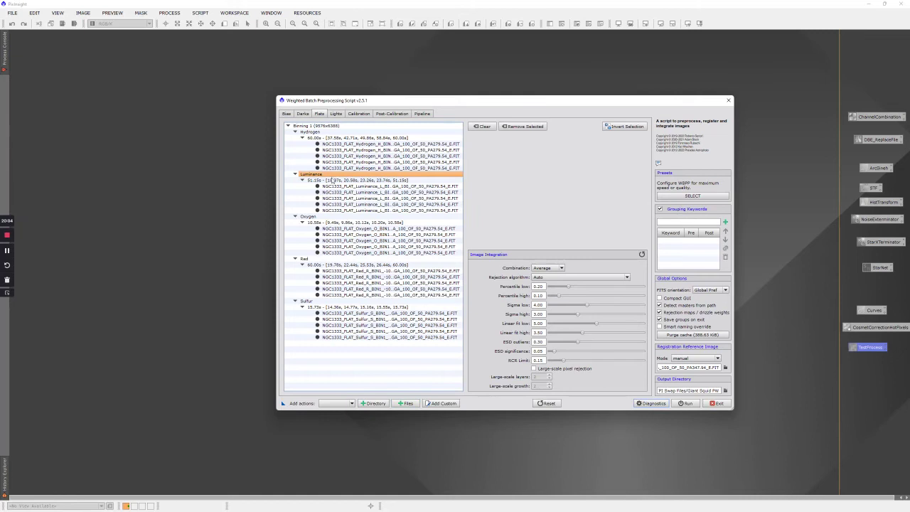
left_click(330, 259, "ctrl")
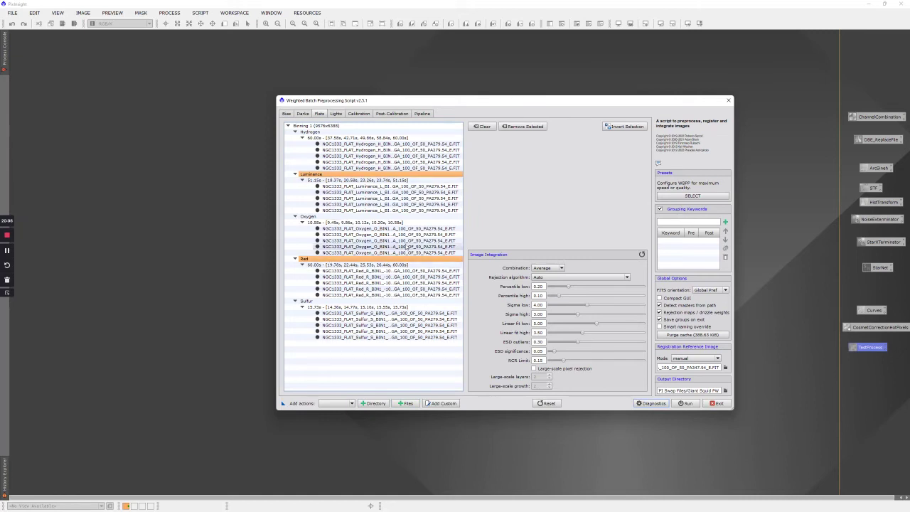
left_click(523, 127)
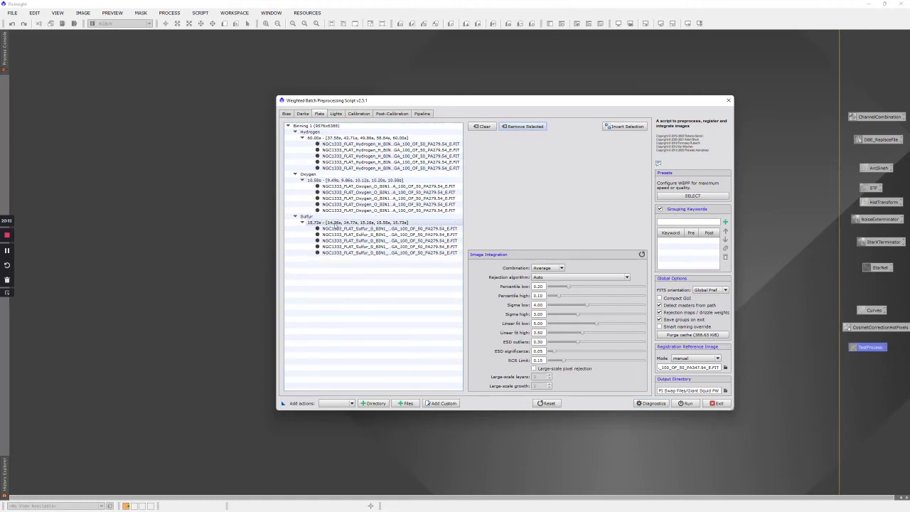
Add the 600-second monochrome camera darks from the ASI6200MM Darks 2022-08-13 calibration folder to the Darks list.
left_click(304, 115)
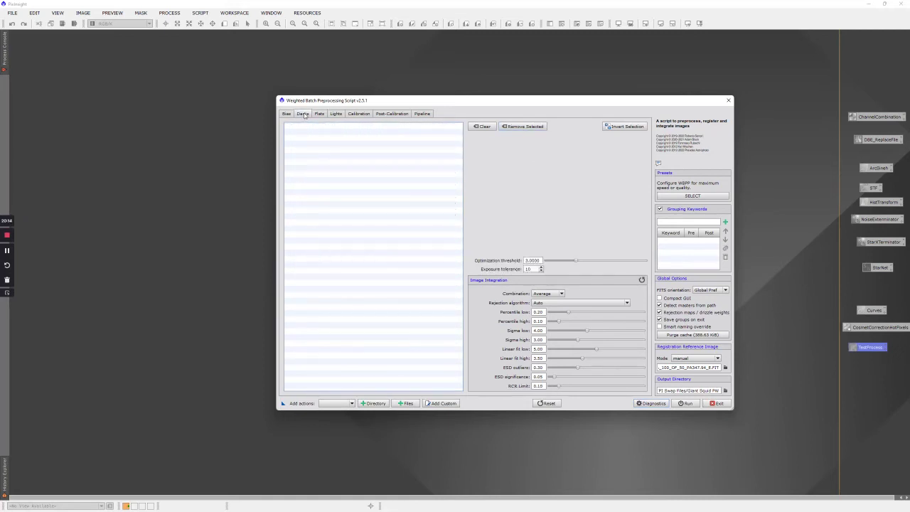
left_click(408, 404)
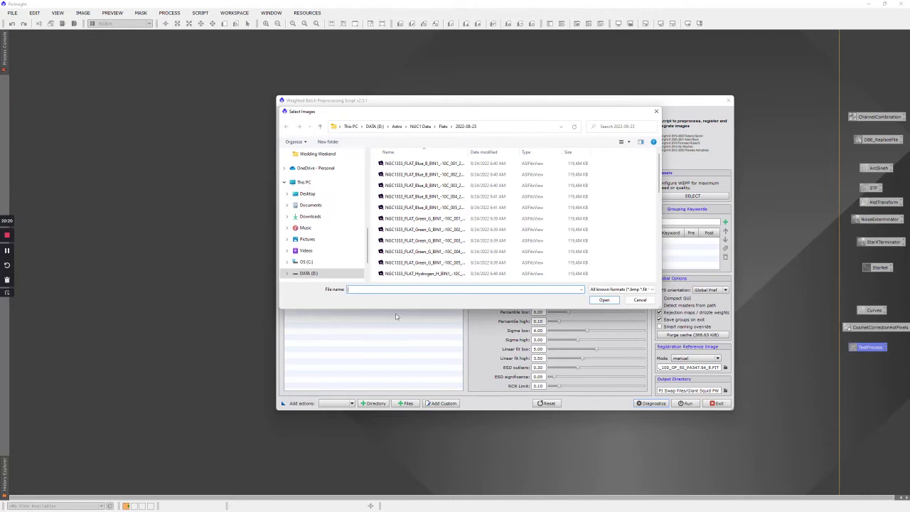
left_click(403, 127)
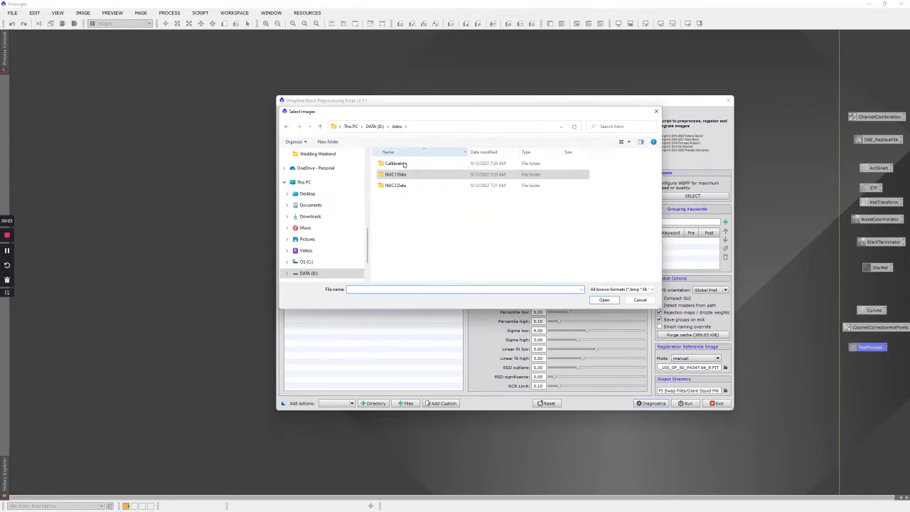
double_click(402, 164)
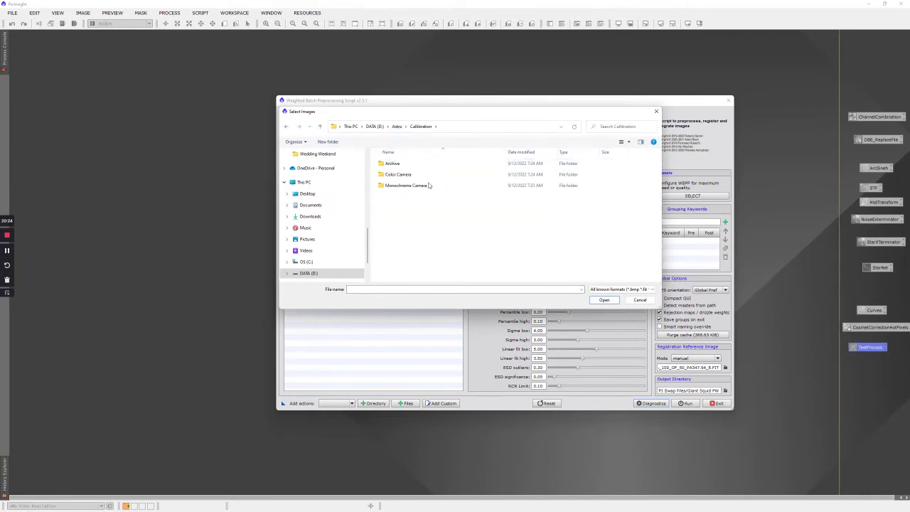
double_click(410, 185)
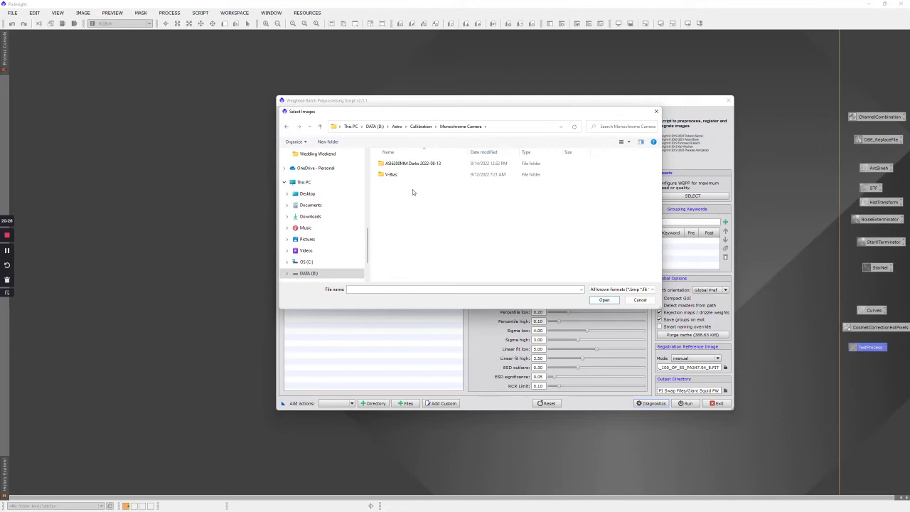
double_click(425, 164)
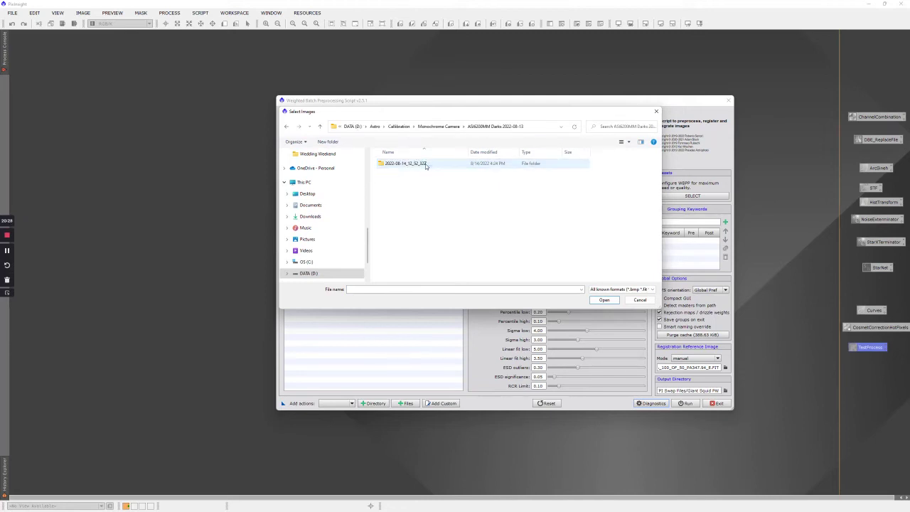
double_click(424, 164)
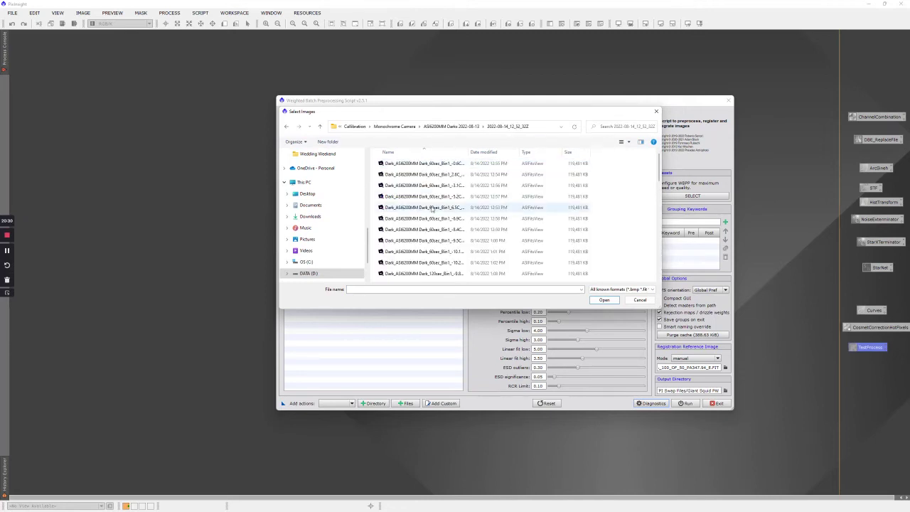
scroll(432, 208, "down", 5)
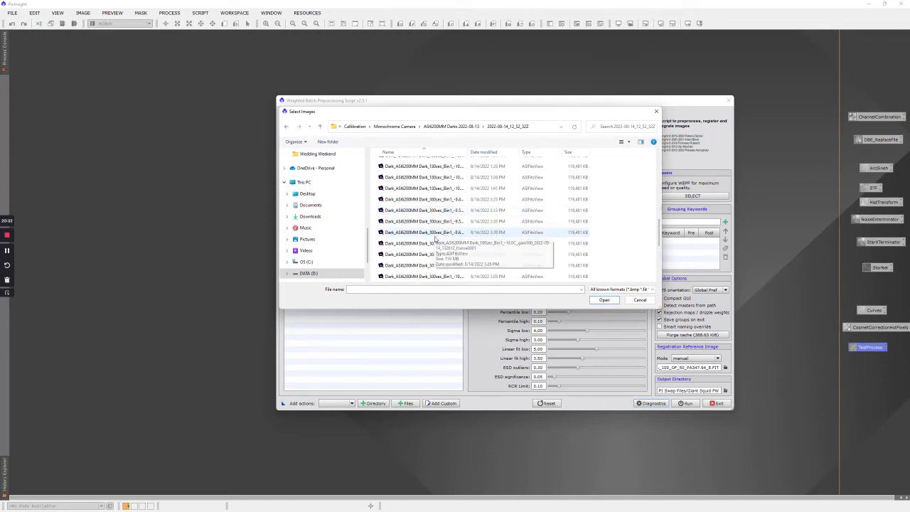
left_click(445, 277)
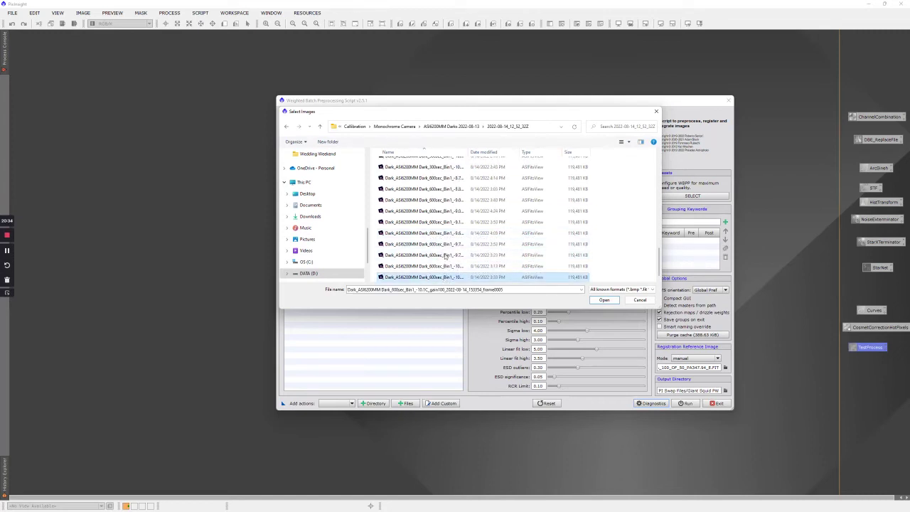
left_click(446, 178, "shift")
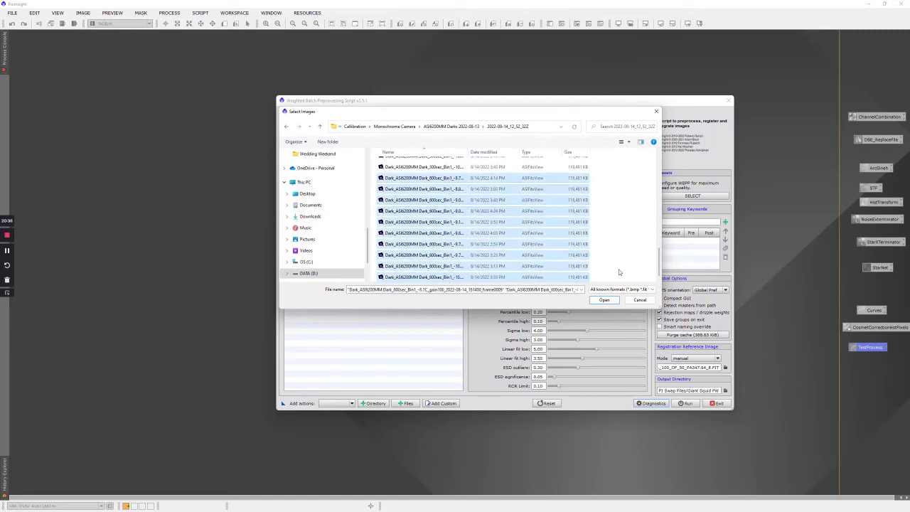
left_click(609, 301)
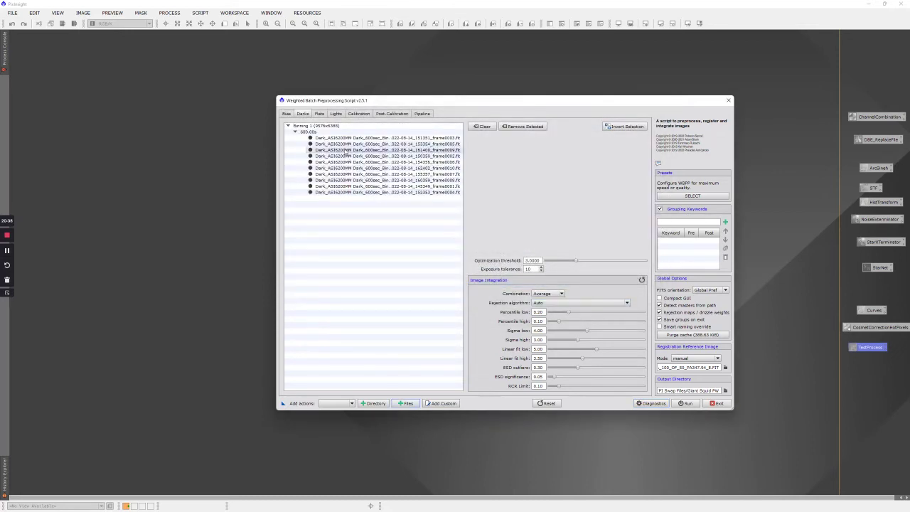
Add all bias frames from the Monochrome Camera, V-Bias, 2022-09-11 calibration folder to the Bias list.
left_click(286, 114)
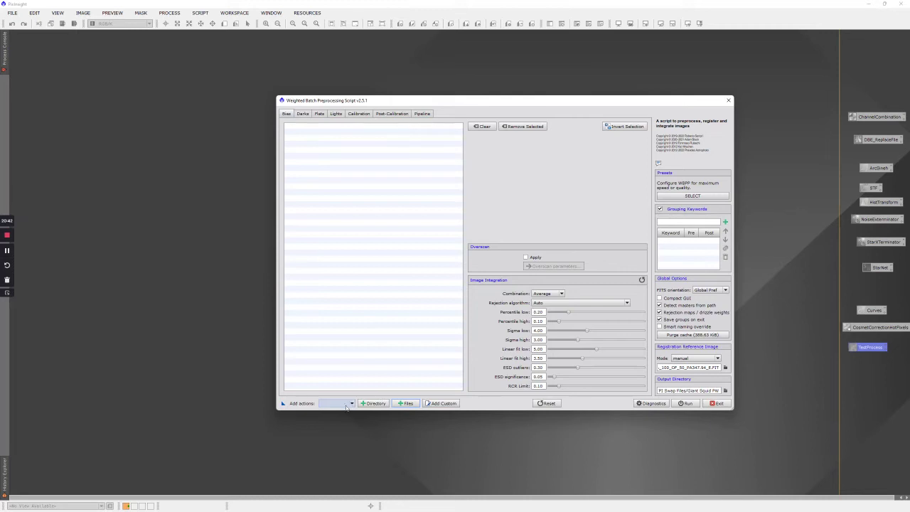
left_click(404, 406)
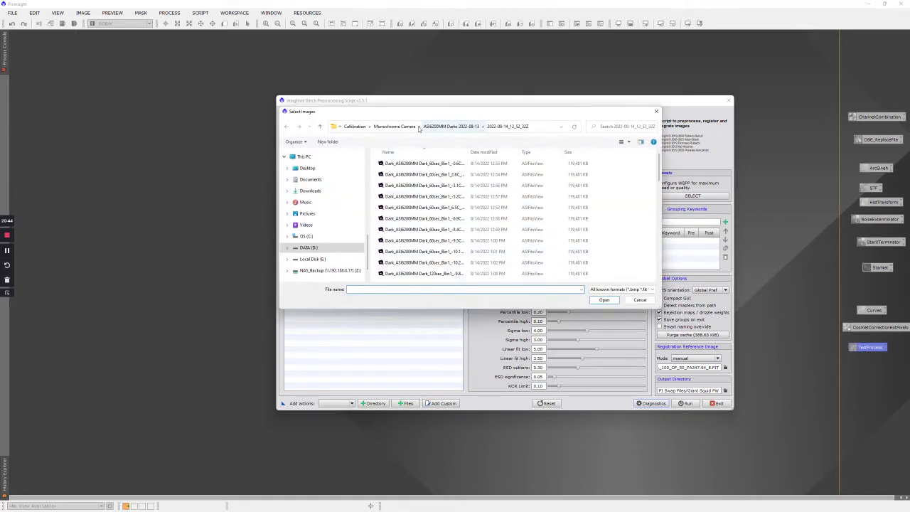
left_click(383, 127)
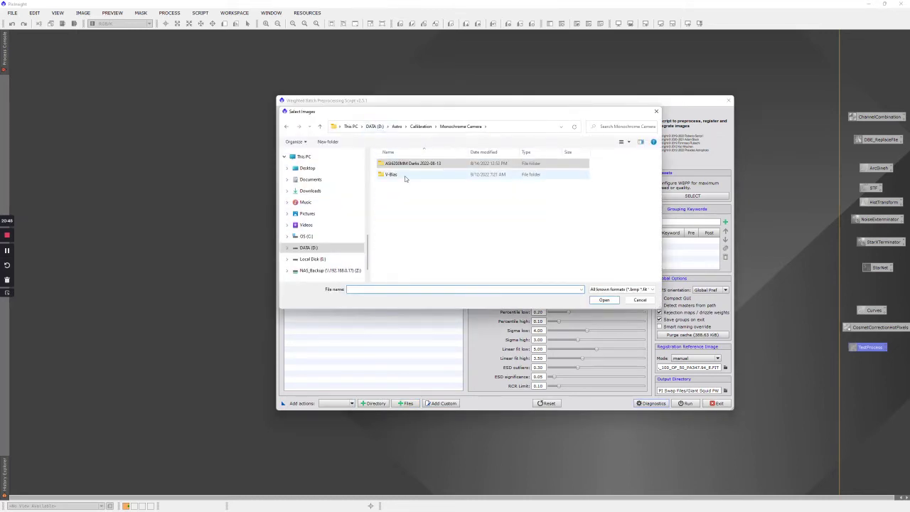
double_click(406, 176)
double_click(407, 165)
left_click(408, 168)
scroll(419, 213, "down", 3)
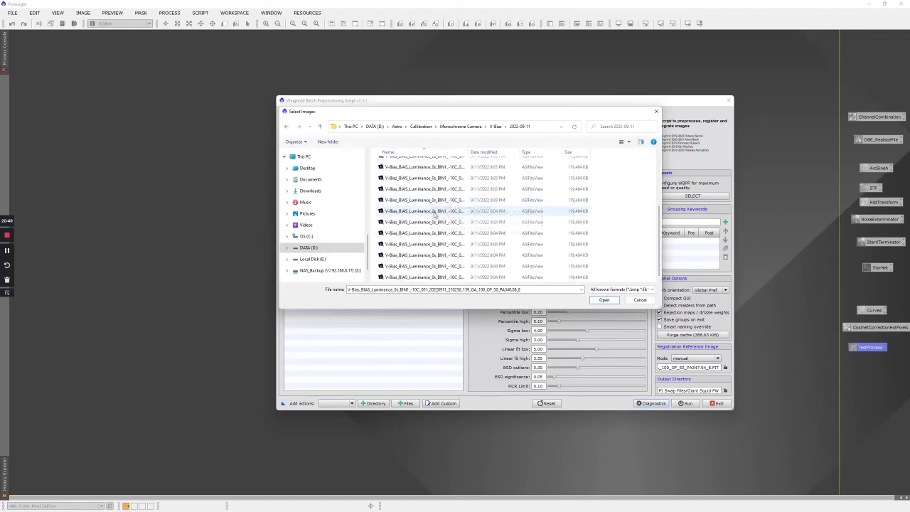
left_click(437, 277, "shift")
left_click(604, 299)
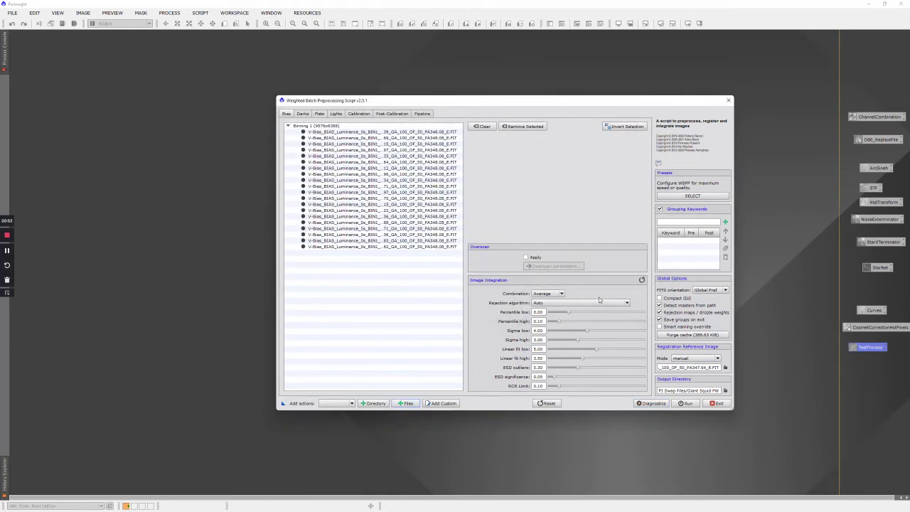
Review the loaded darks, flats and lights, and examine how they are matched in the calibration overview.
left_click(302, 115)
left_click(319, 115)
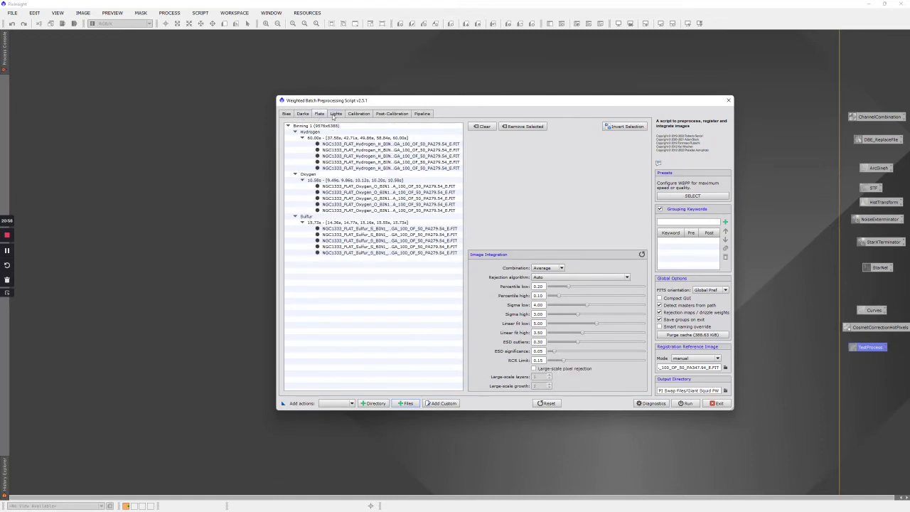
left_click(335, 116)
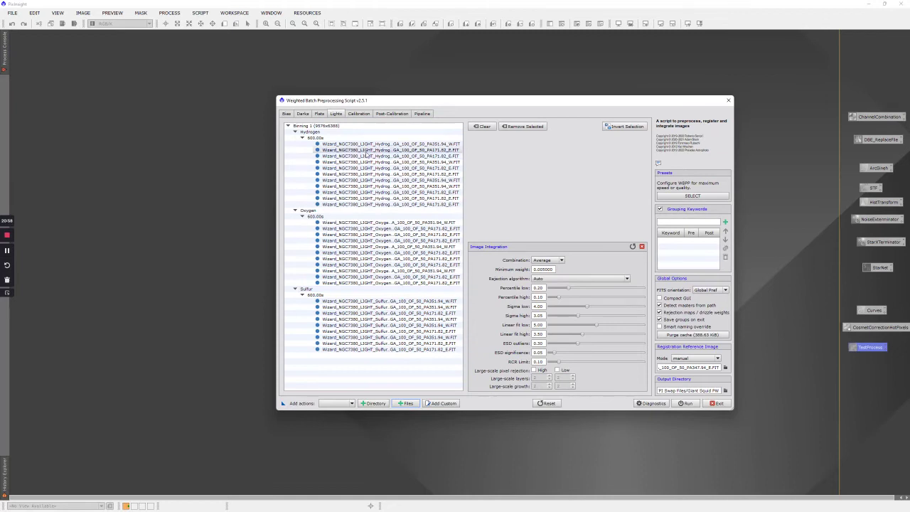
left_click(361, 114)
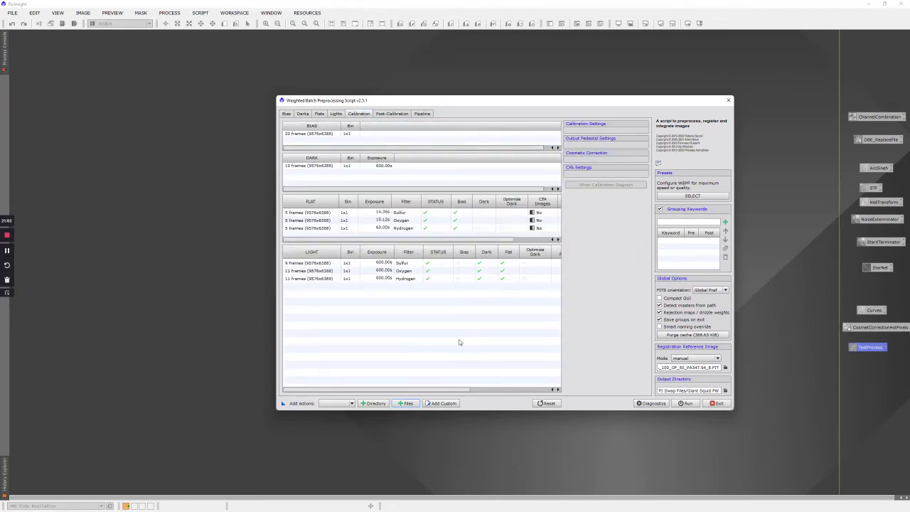
Set the output pedestal of the Sulfur lights to a literal value of 100 and apply it to all light frames.
left_click(409, 265)
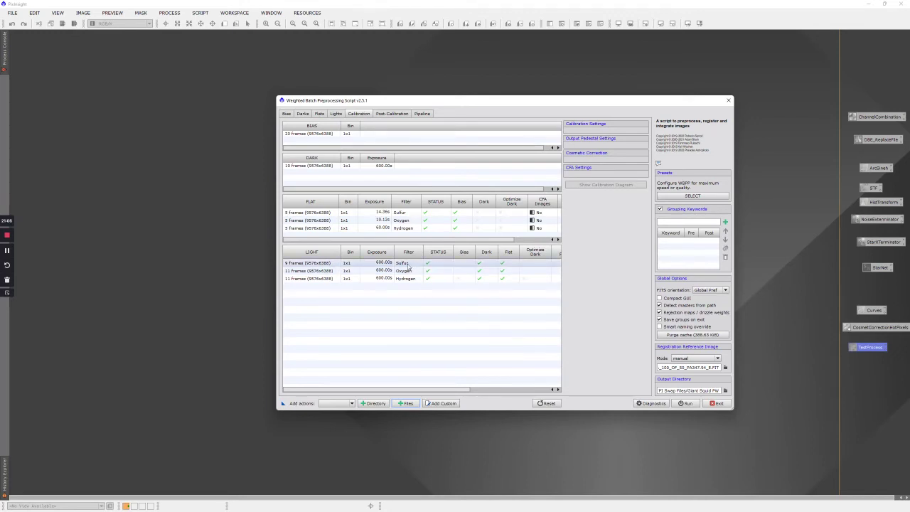
left_click(409, 264)
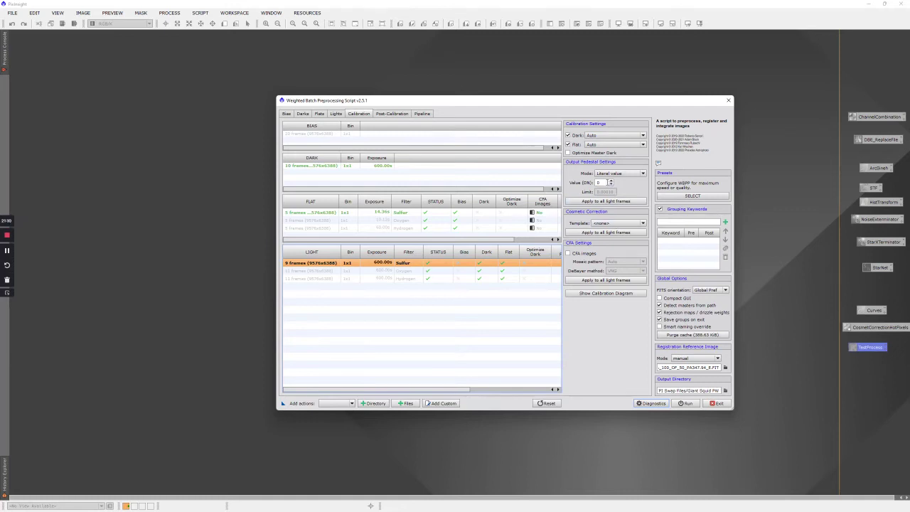
double_click(605, 183)
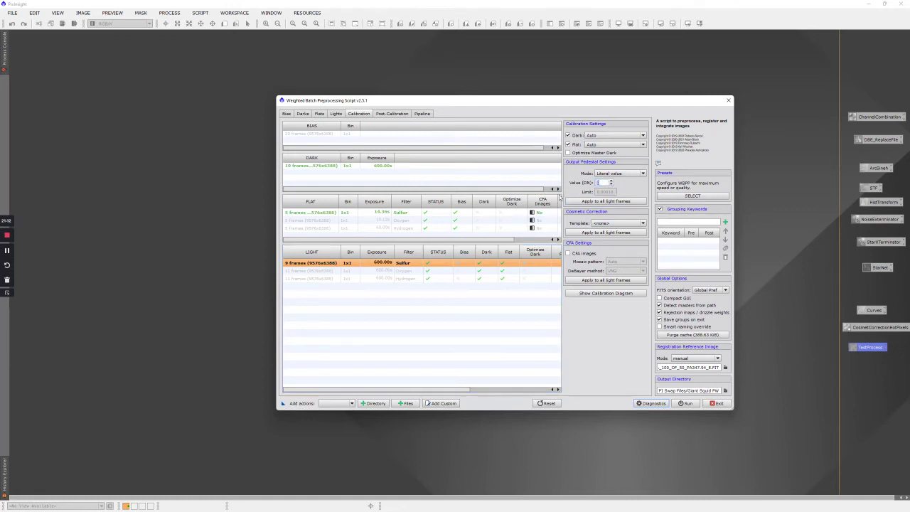
type("100")
left_click(611, 202)
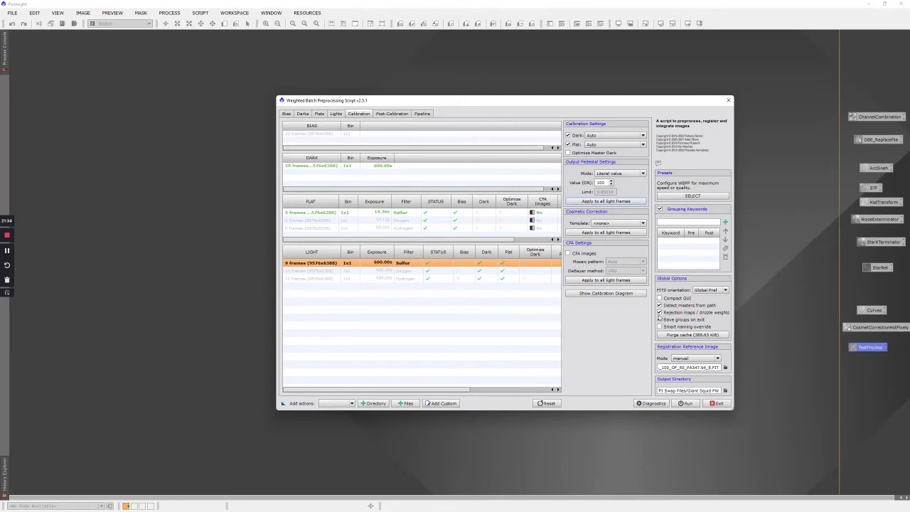
Disable rejection maps / drizzle weights and set the registration reference image mode to auto.
left_click(660, 313)
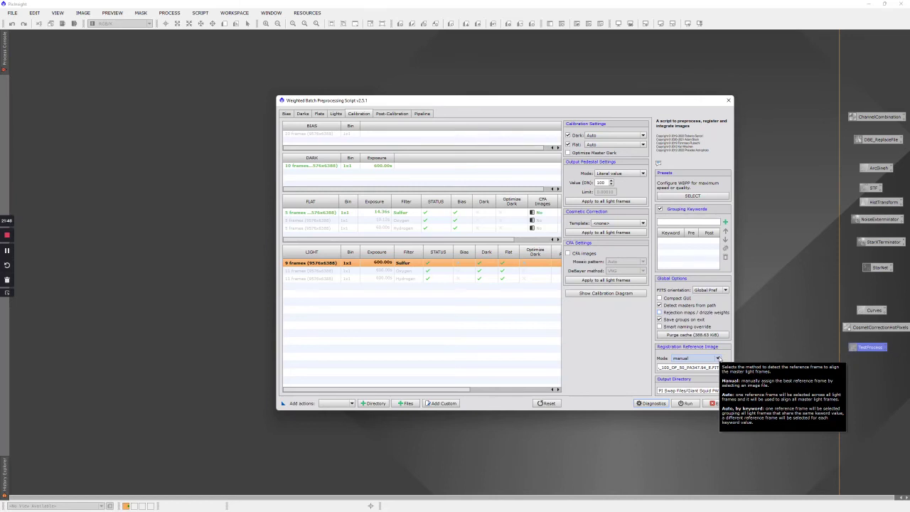
left_click(689, 360)
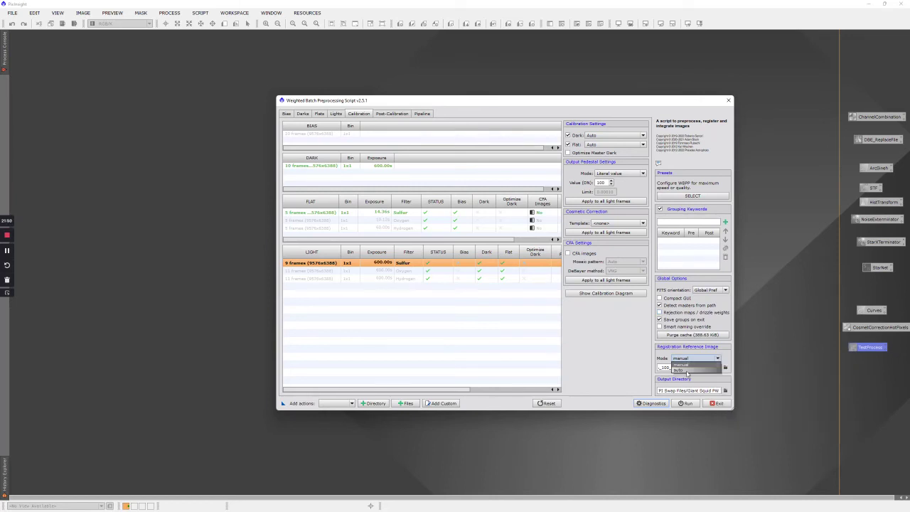
left_click(686, 370)
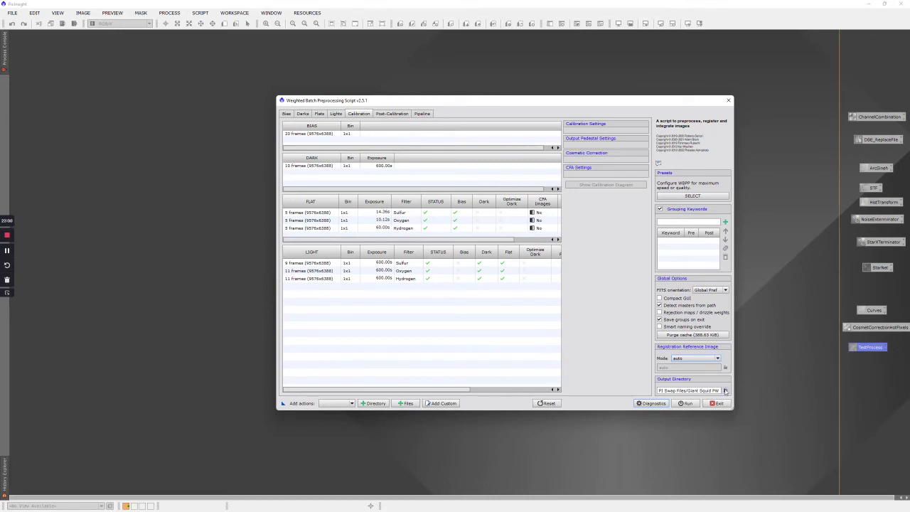
Create a folder named Wizard in PI Swap Files on the DATA (D:) drive and set it as the output directory.
left_click(725, 391)
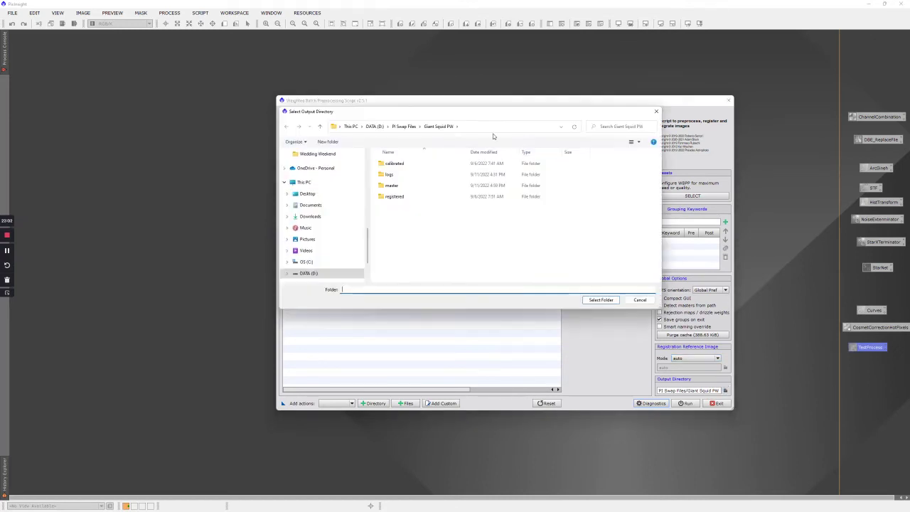
left_click(379, 126)
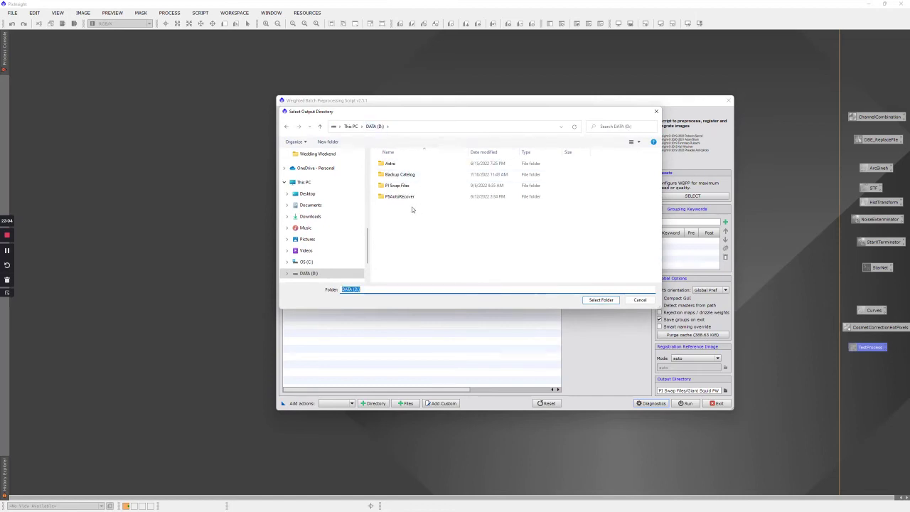
double_click(406, 186)
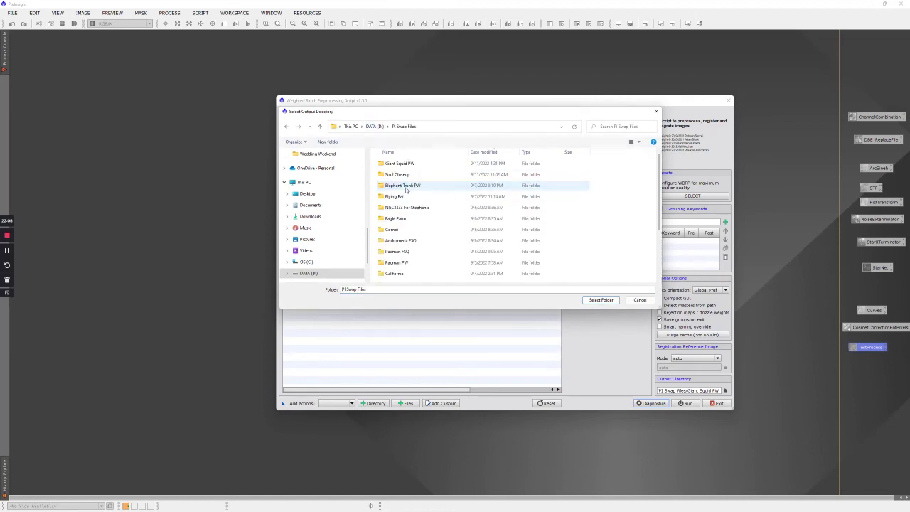
right_click(605, 244)
mouse_move(635, 329)
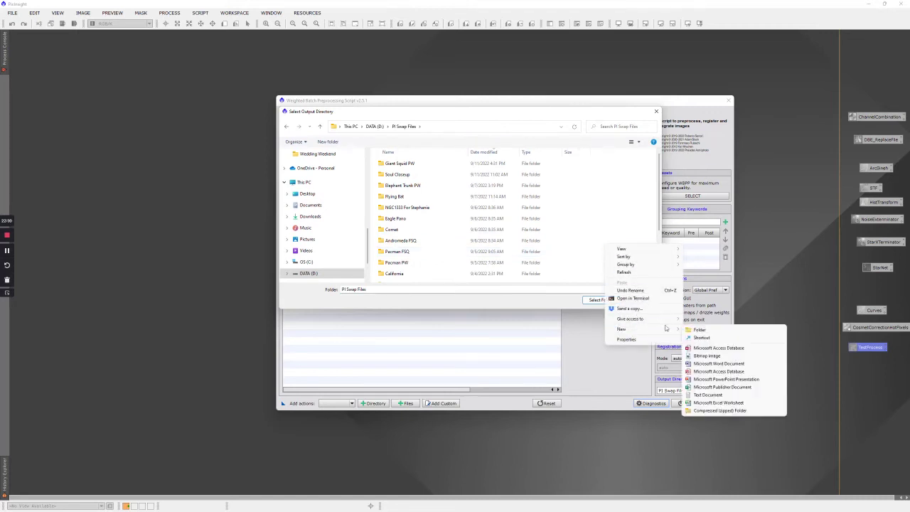
left_click(705, 329)
type("W")
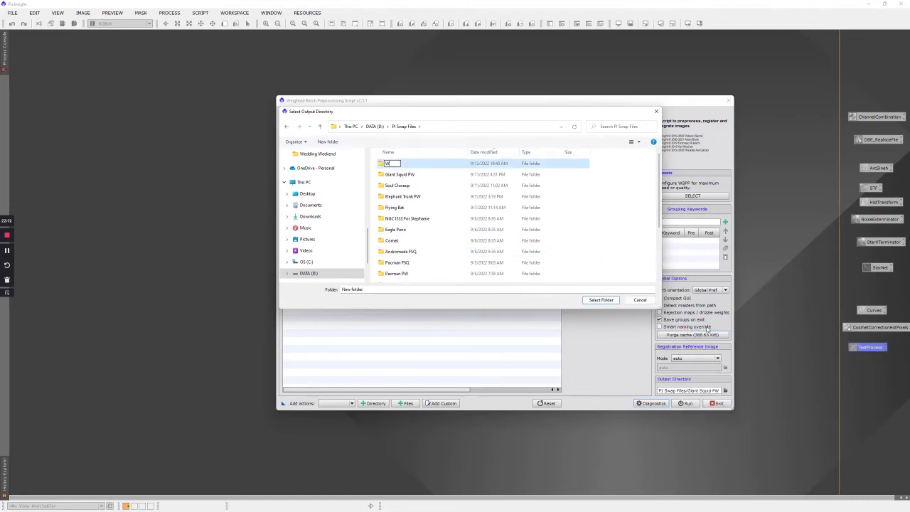
type("izard")
key("Return")
left_click(601, 300)
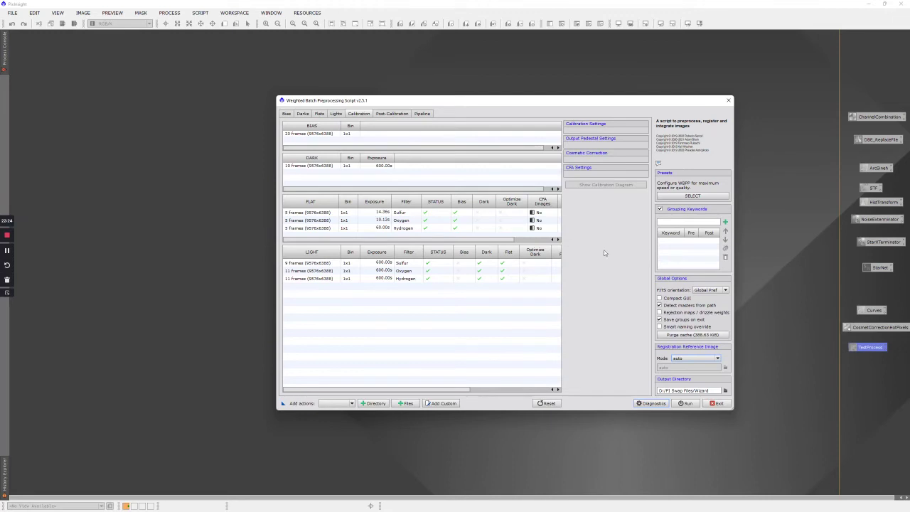
Check the diagnostics for the configured job and run the batch preprocessing.
left_click(652, 403)
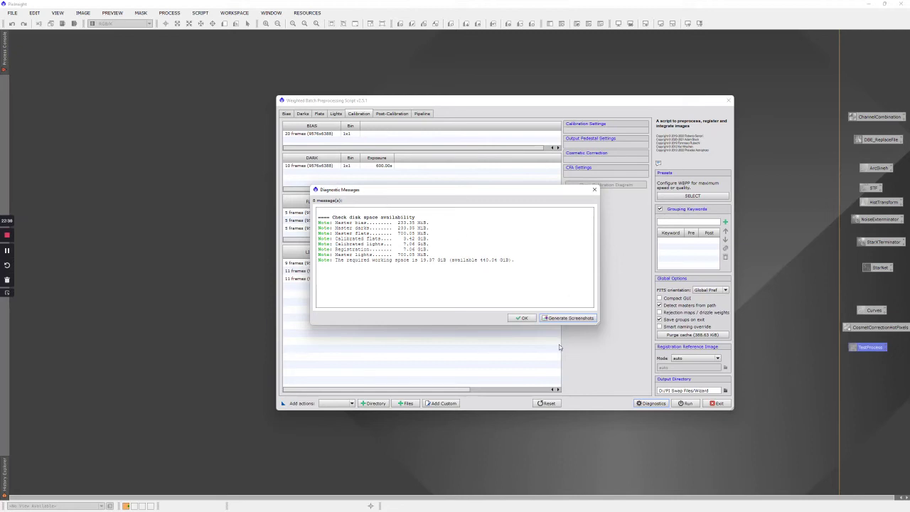
left_click(521, 317)
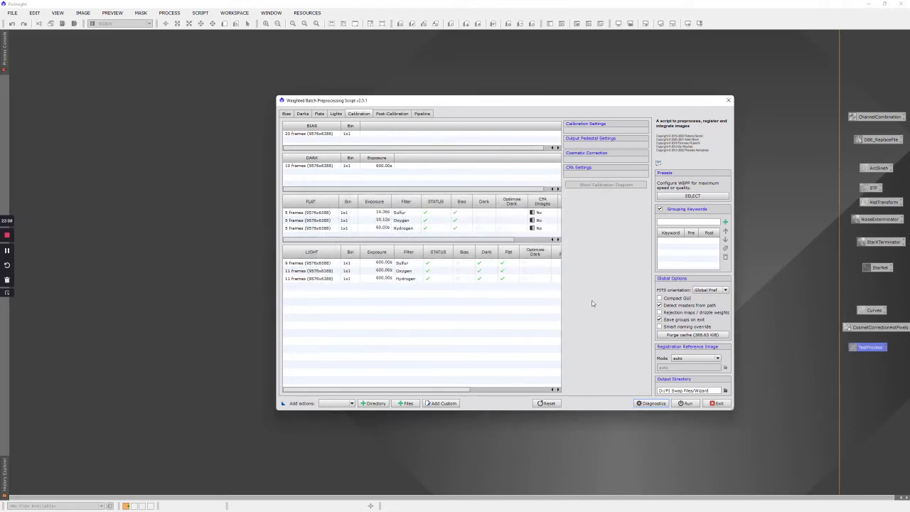
left_click(685, 403)
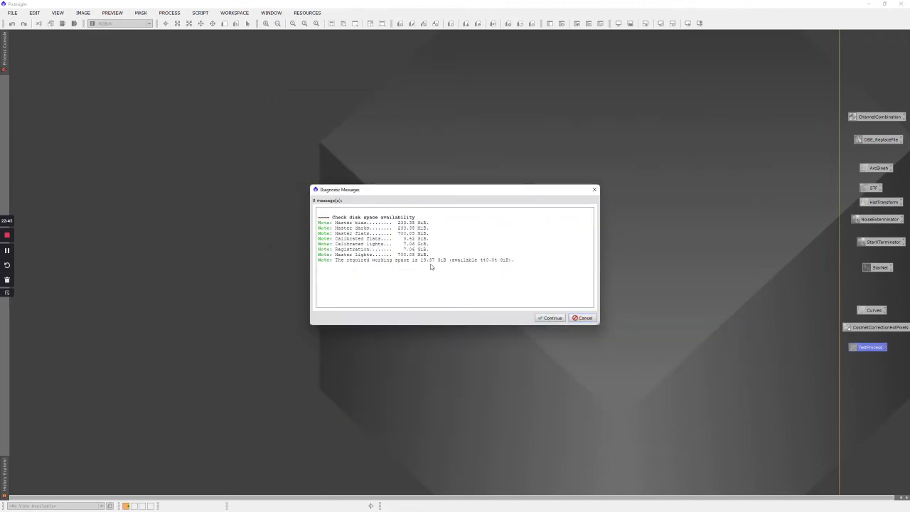
left_click(550, 318)
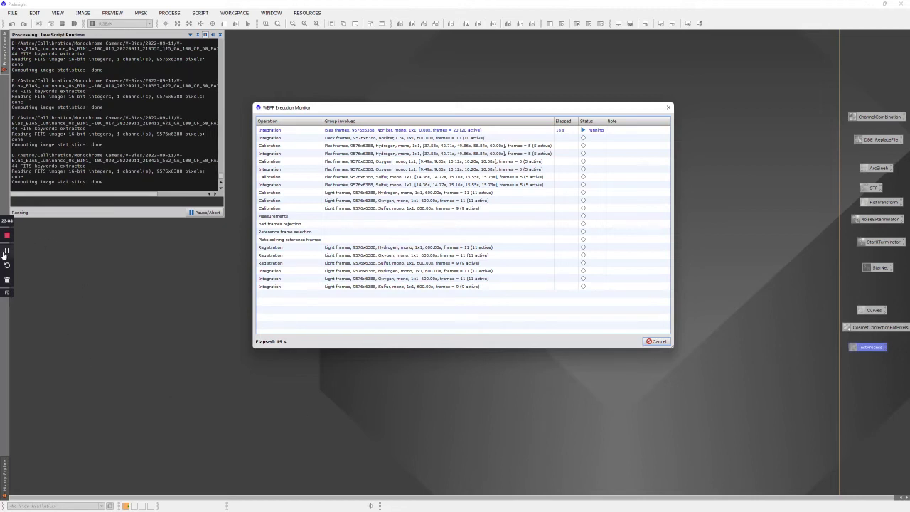
left_click(7, 250)
left_click(8, 250)
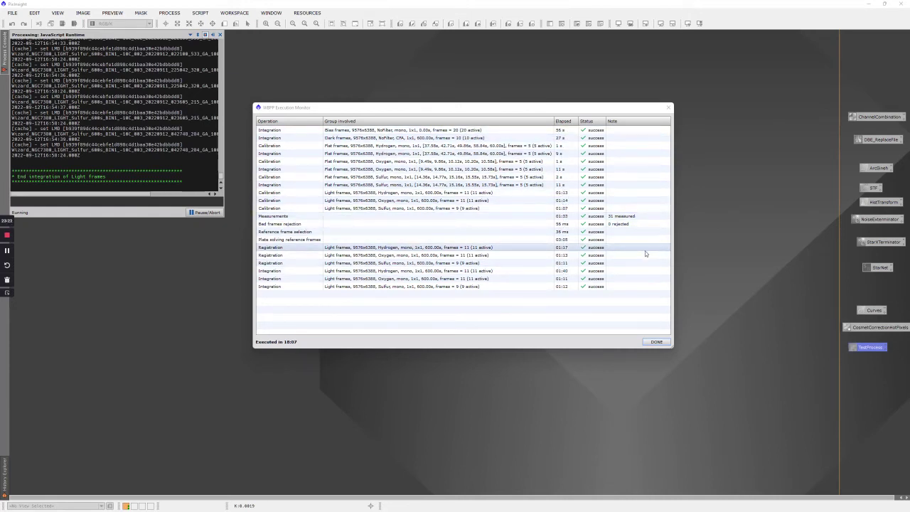
Close the finished execution monitor and the smart report, and exit the preprocessing script.
left_click(656, 342)
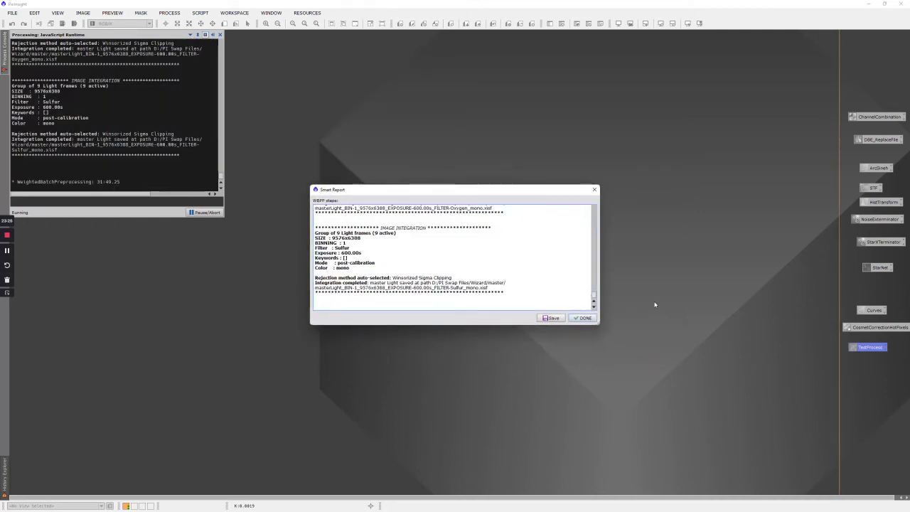
left_click(590, 319)
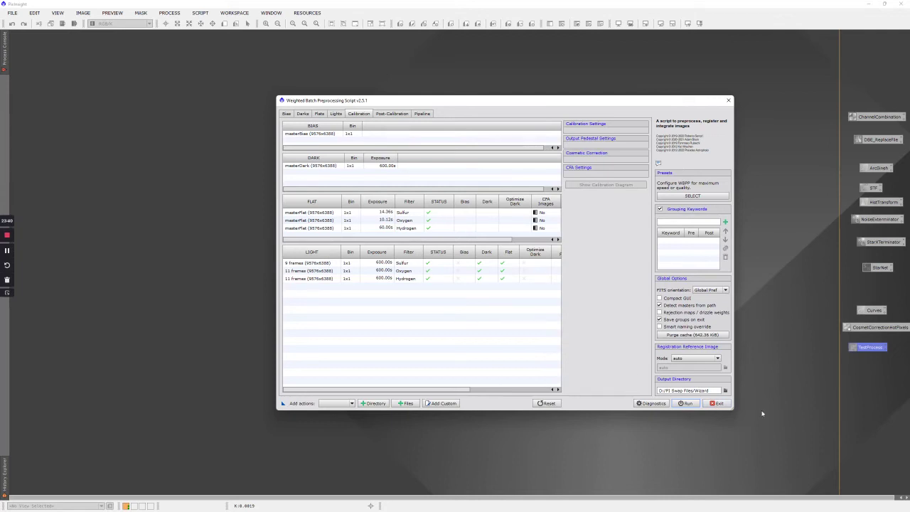
left_click(721, 404)
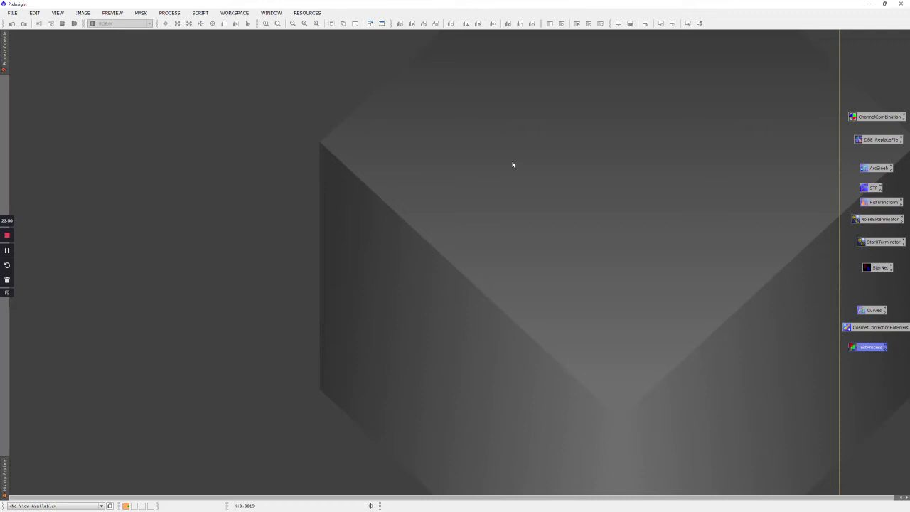
Open the Sulfur, Oxygen and Hydrogen master lights from the master folder in PI Swap Files, Wizard.
double_click(464, 197)
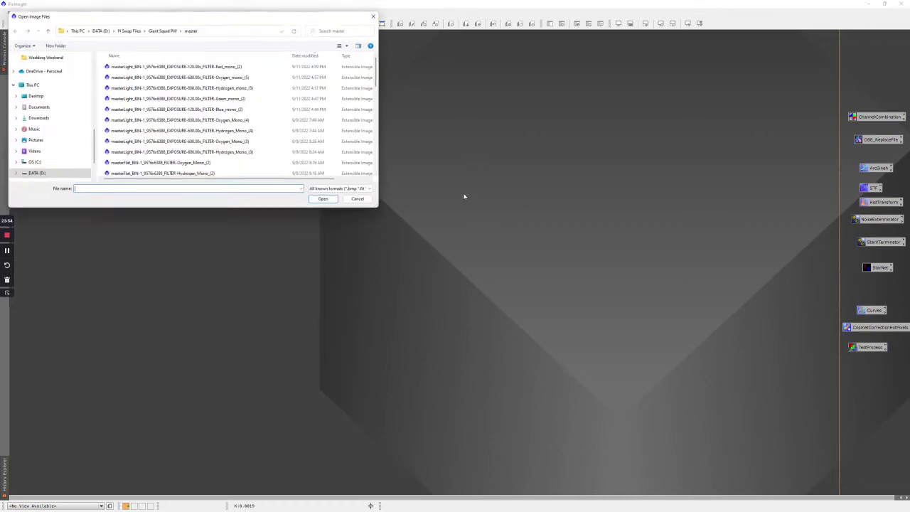
left_click_drag(233, 17, 397, 98)
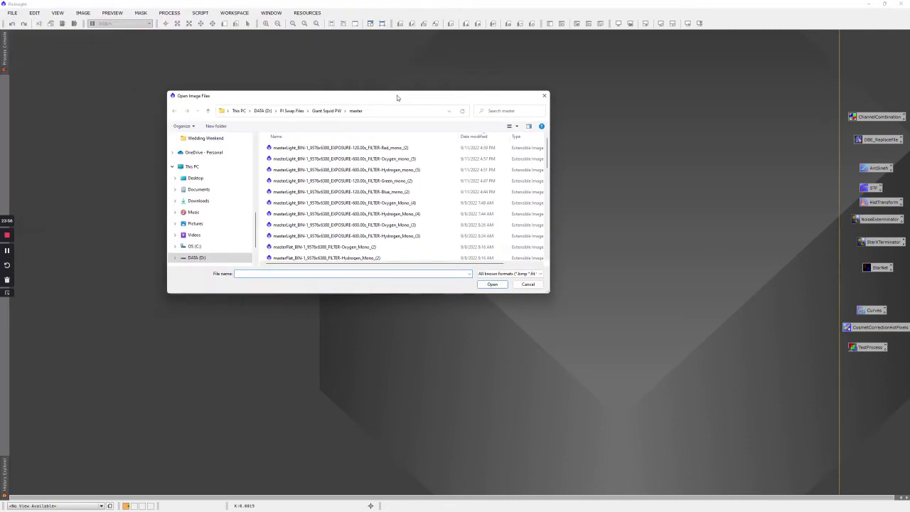
left_click(292, 111)
double_click(287, 149)
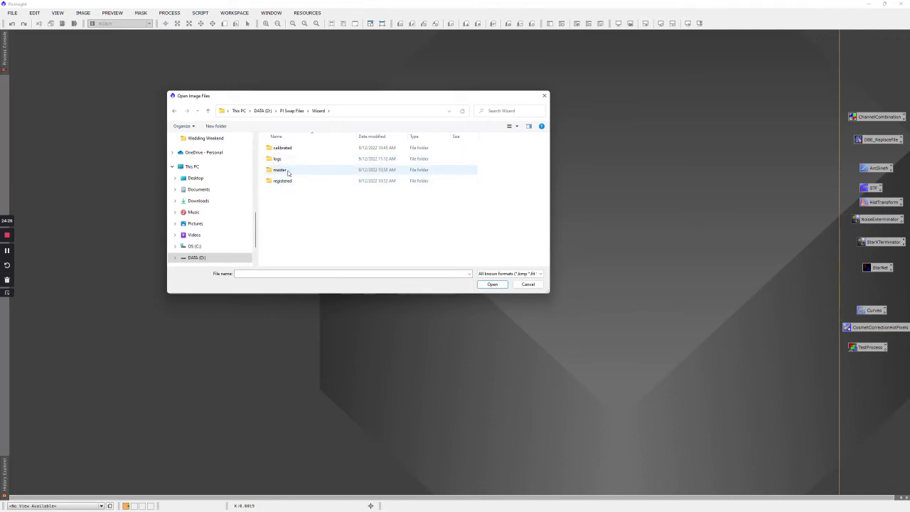
double_click(281, 170)
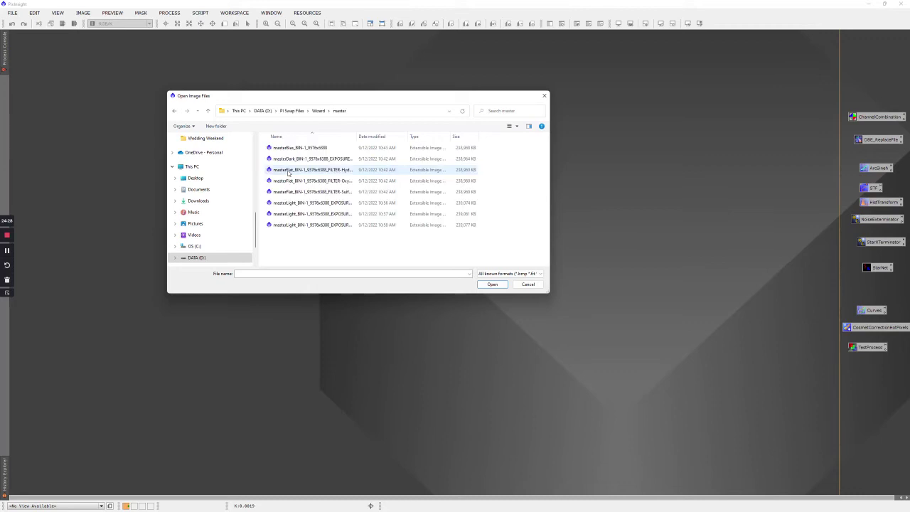
left_click_drag(355, 137, 440, 136)
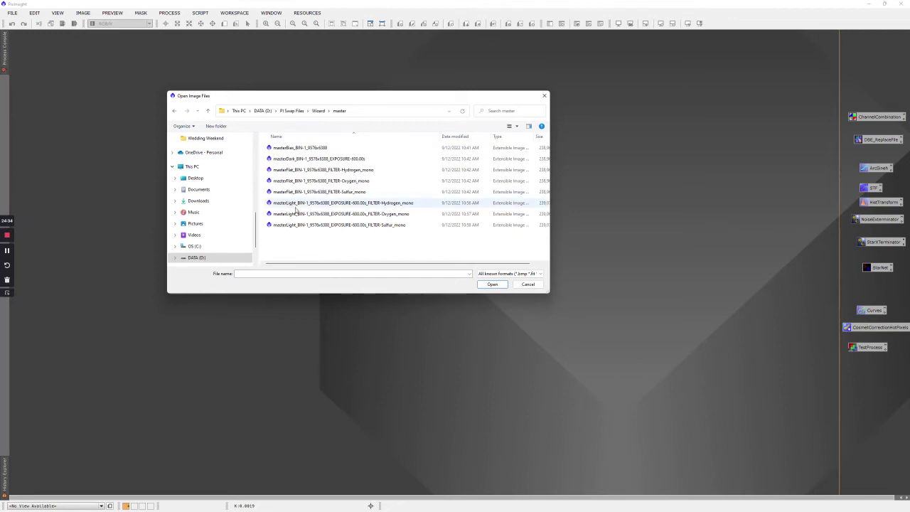
left_click(450, 137)
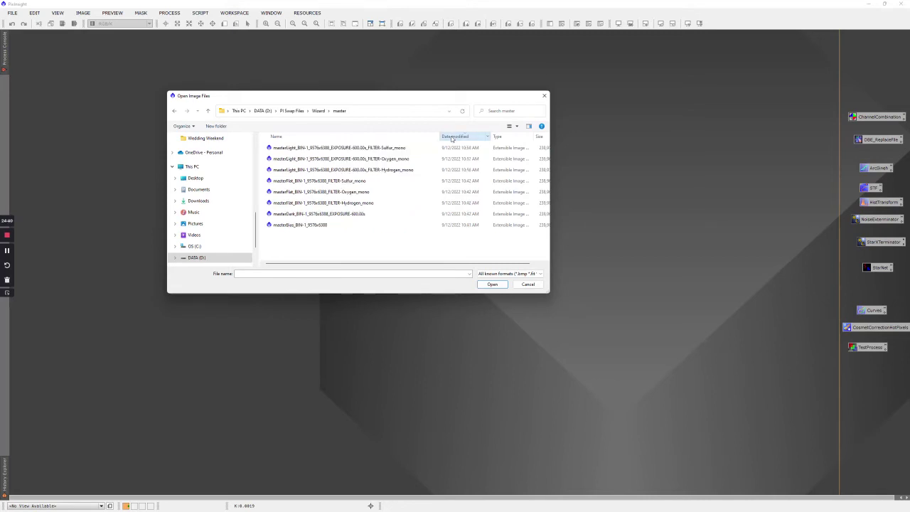
left_click(407, 148)
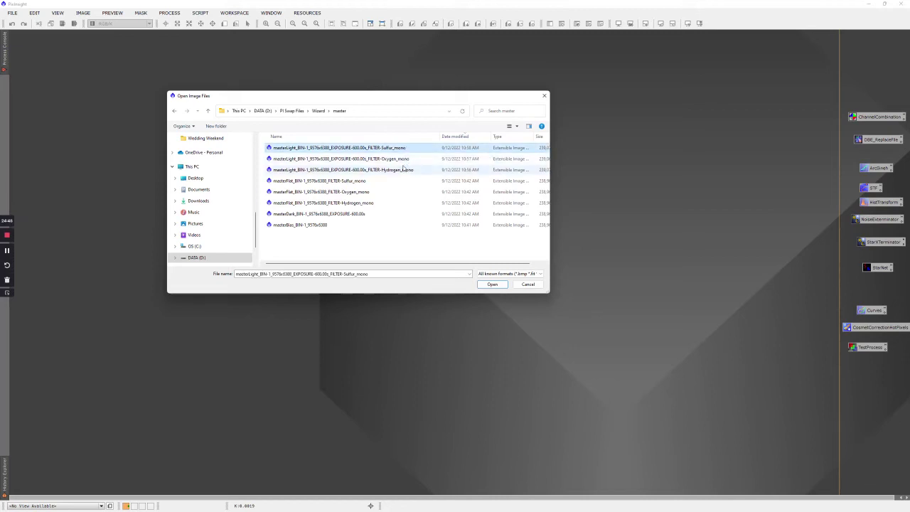
left_click(400, 170, "shift")
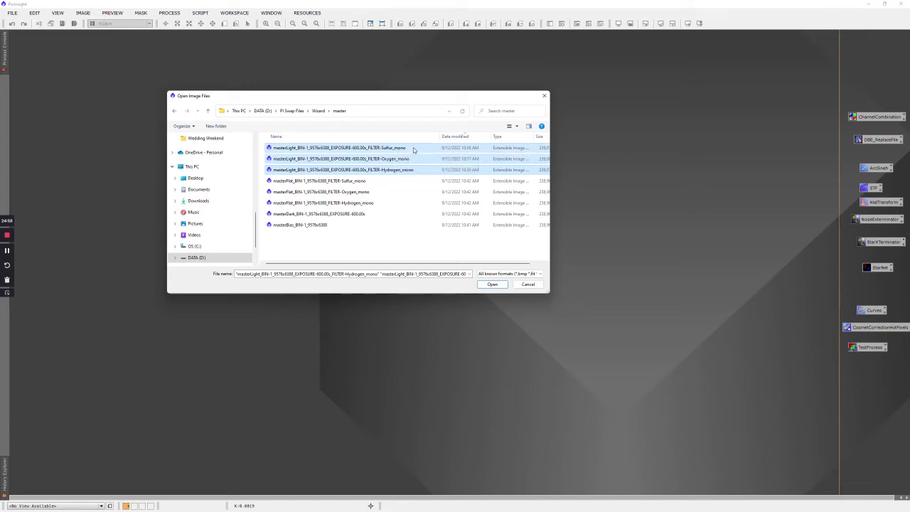
left_click(487, 285)
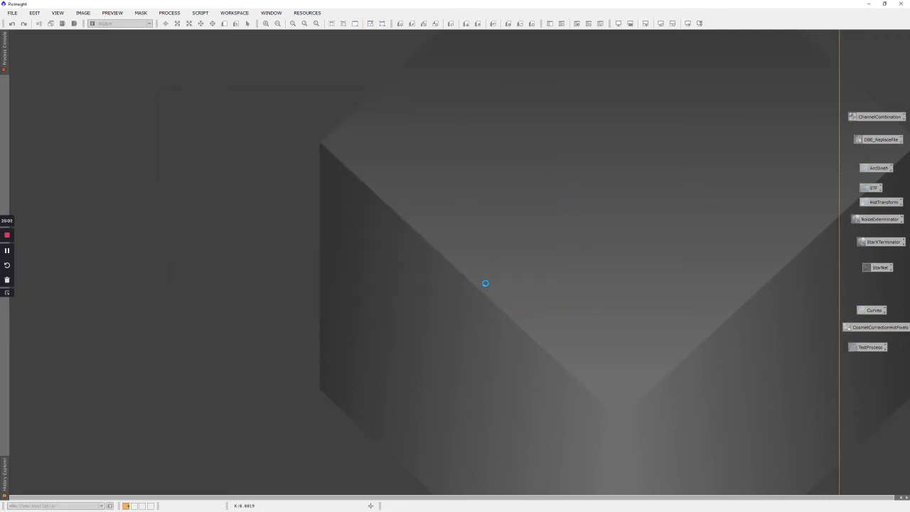